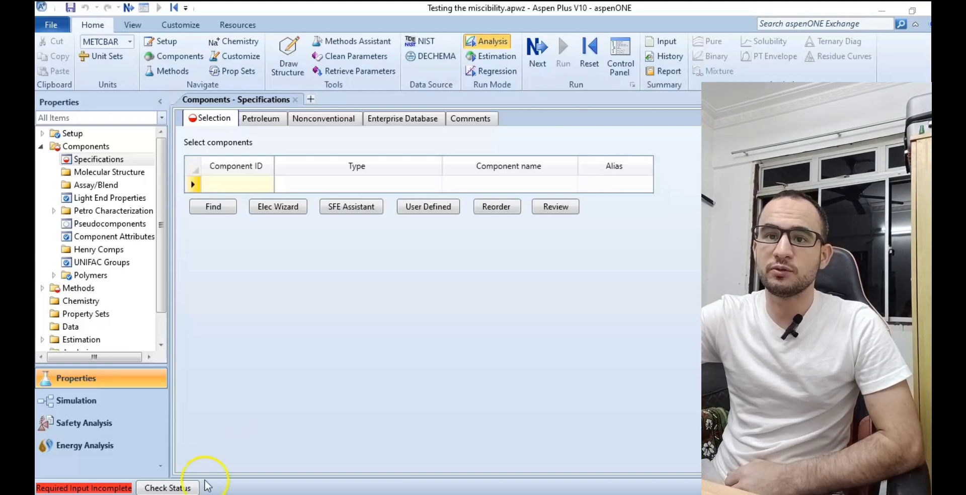
Create a new blank simulation without closing the current run.
{"action": "left_click", "coordinate": [51, 25]}
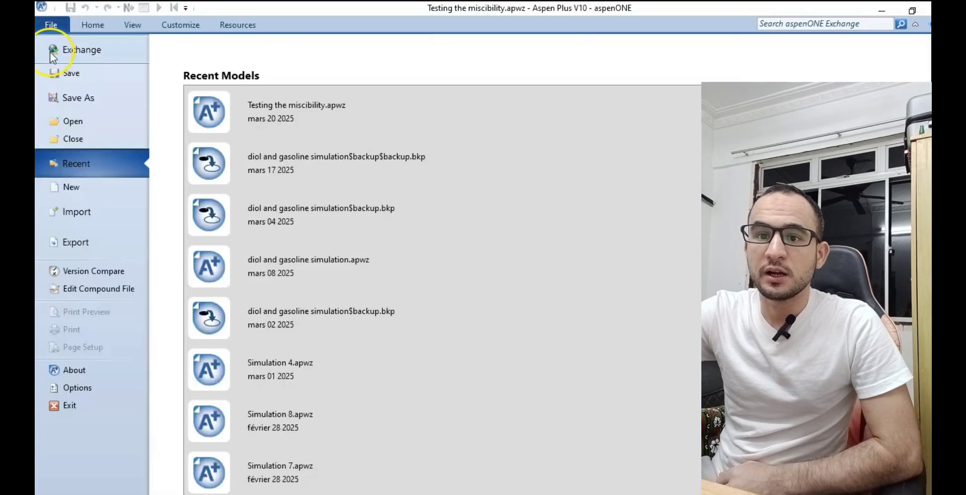
{"action": "left_click", "coordinate": [56, 190]}
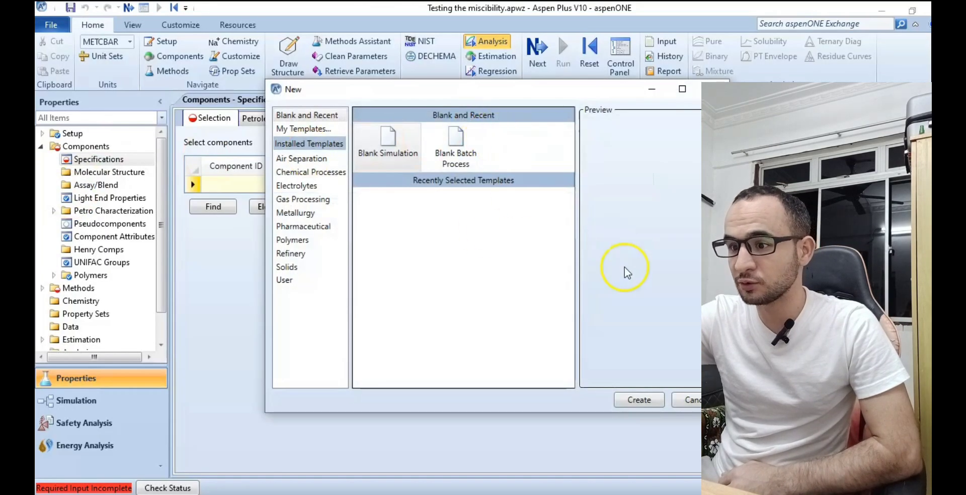
{"action": "left_click", "coordinate": [647, 395]}
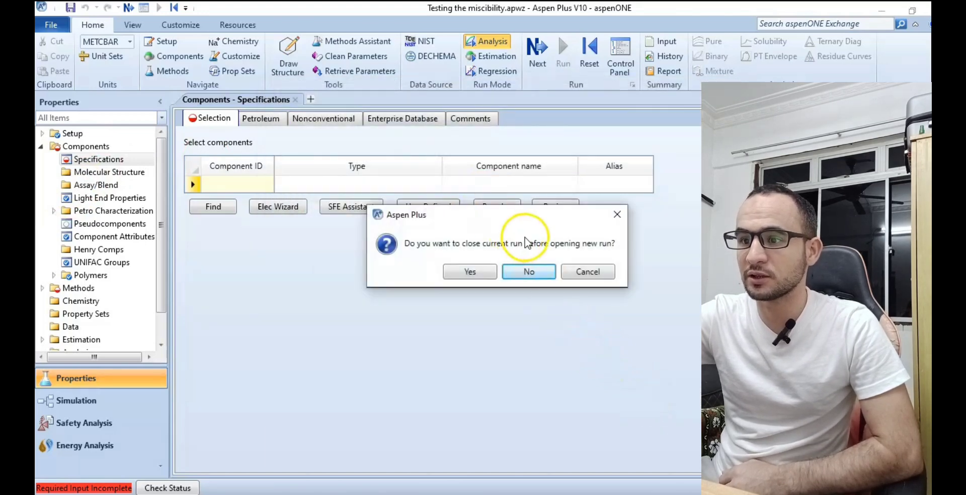
{"action": "left_click", "coordinate": [534, 272]}
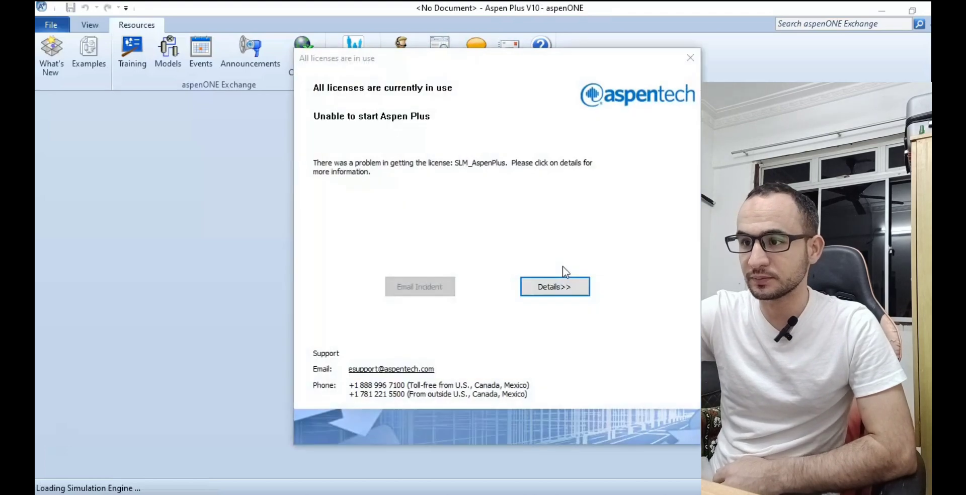
Dismiss each licence error and retry the simulation engine connection for the new run.
{"action": "left_click", "coordinate": [690, 58]}
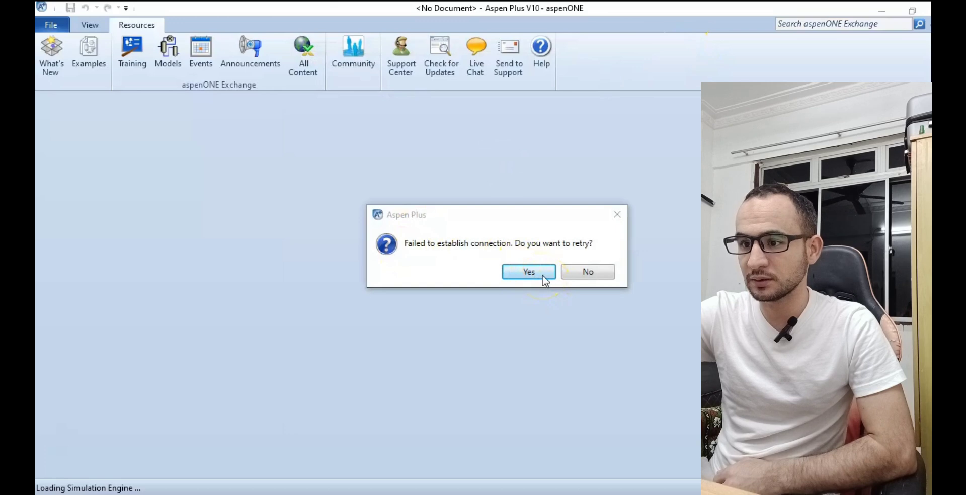
{"action": "left_click", "coordinate": [522, 274]}
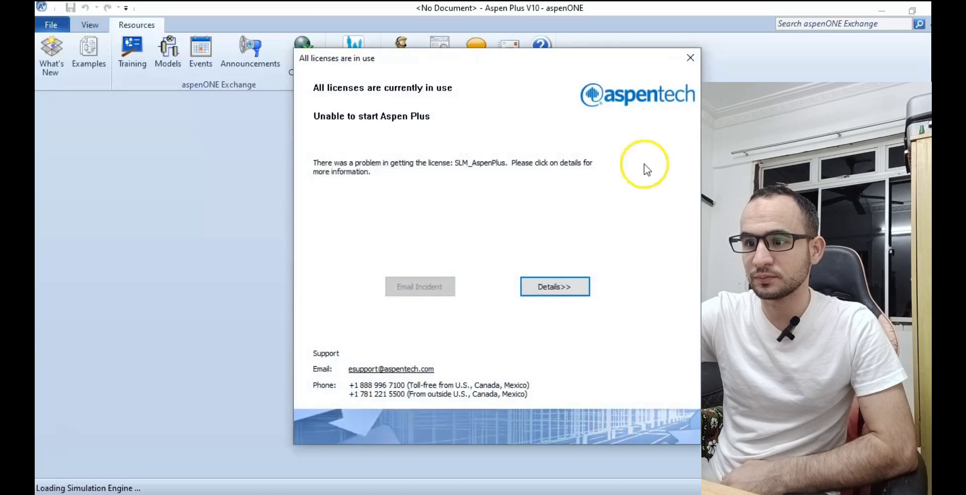
{"action": "left_click", "coordinate": [686, 59]}
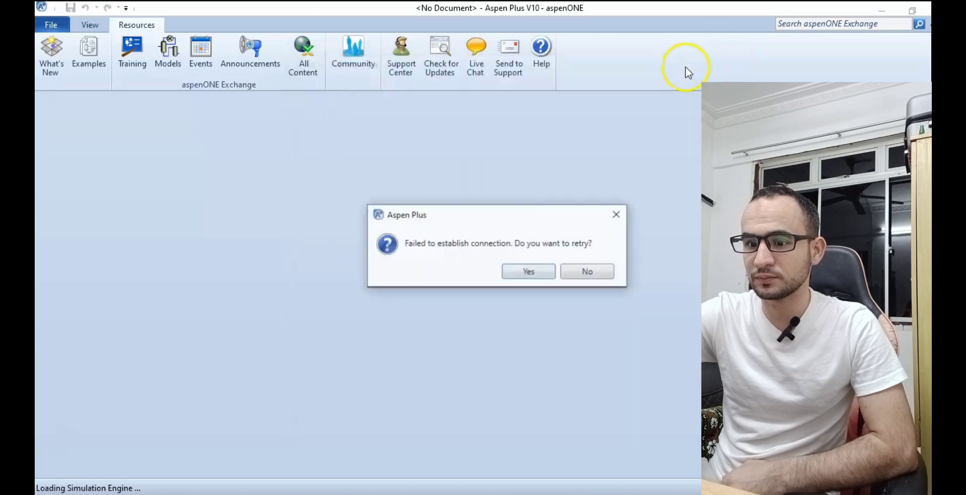
{"action": "left_click", "coordinate": [528, 271]}
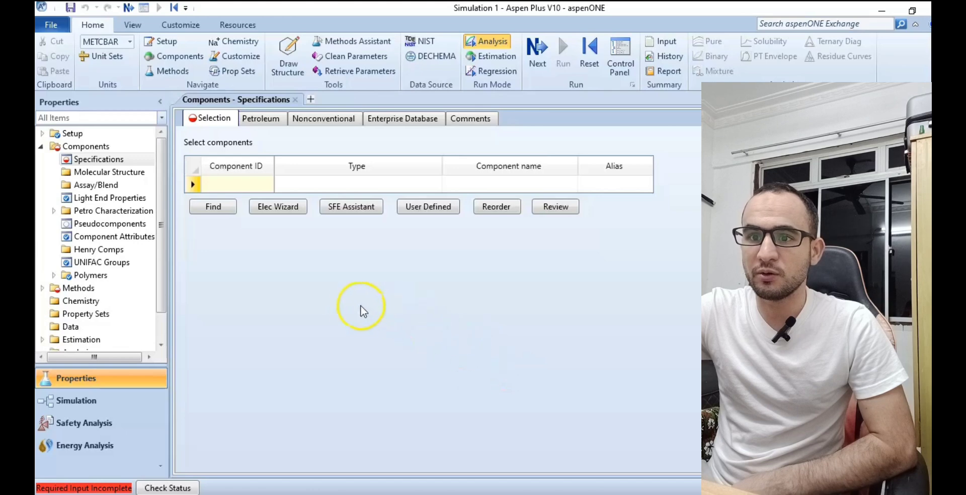
Search the compound databanks for names or aliases containing "water".
{"action": "left_click", "coordinate": [228, 210]}
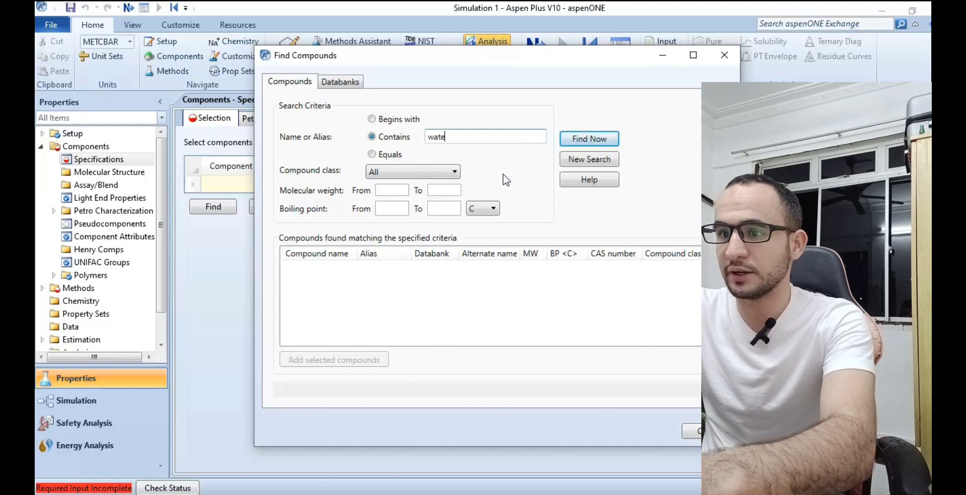
{"action": "left_click", "coordinate": [606, 140]}
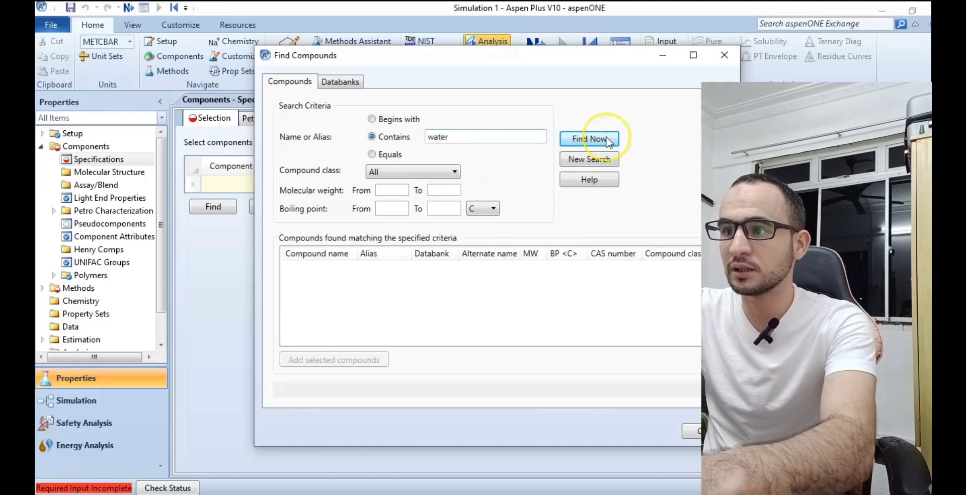
{"action": "left_click", "coordinate": [533, 141]}
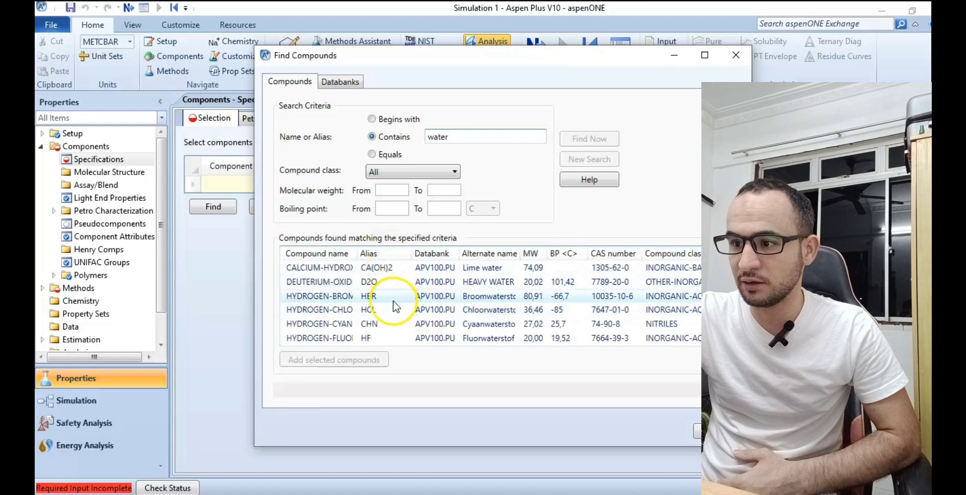
Add the WATER (H2O) compound from the search results to the component list, with a second WATER entry.
{"action": "scroll", "coordinate": [399, 309], "scroll_direction": "down", "scroll_amount": 1}
{"action": "scroll", "coordinate": [477, 302], "scroll_direction": "down", "scroll_amount": 3}
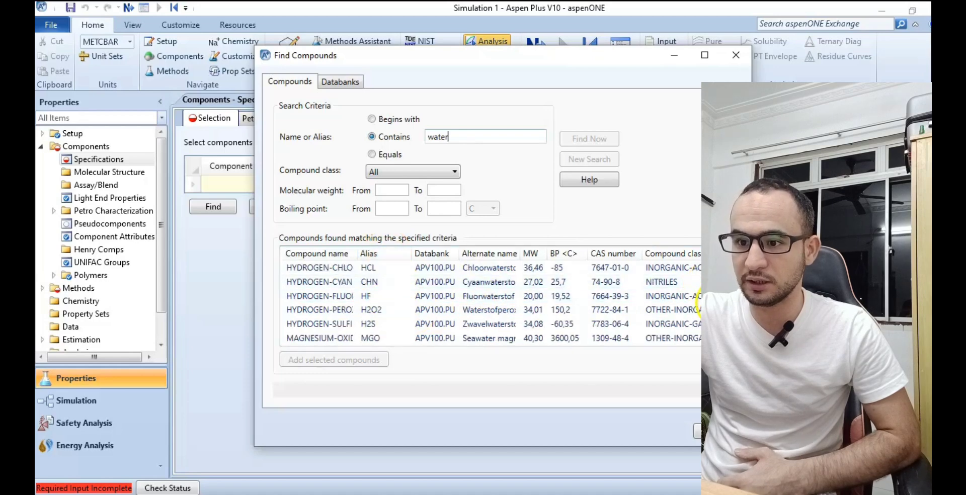
{"action": "scroll", "coordinate": [704, 322], "scroll_direction": "up", "scroll_amount": 2}
{"action": "scroll", "coordinate": [705, 322], "scroll_direction": "down", "scroll_amount": 1}
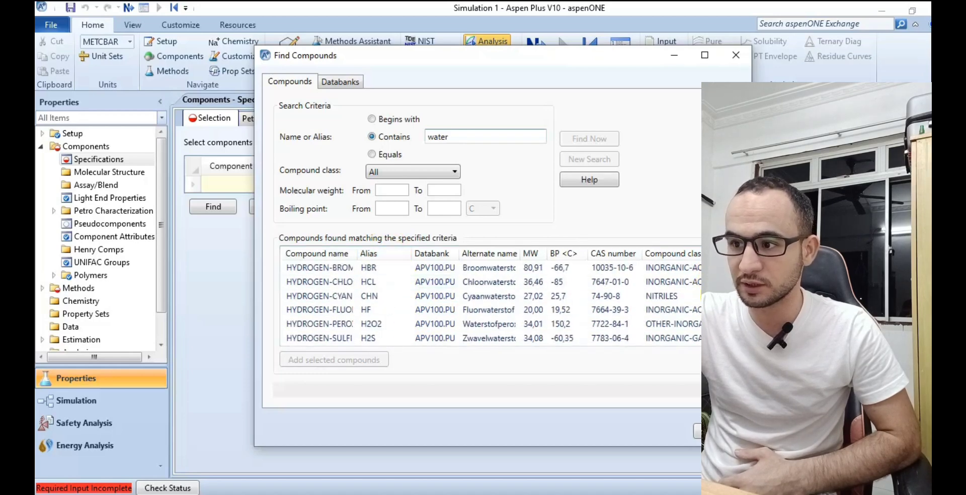
{"action": "scroll", "coordinate": [370, 297], "scroll_direction": "down", "scroll_amount": 2}
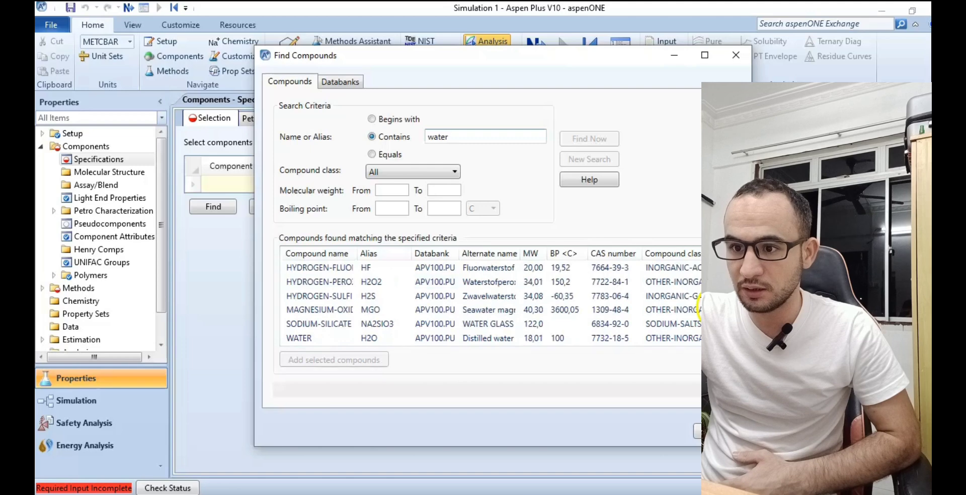
{"action": "scroll", "coordinate": [369, 302], "scroll_direction": "down", "scroll_amount": 1}
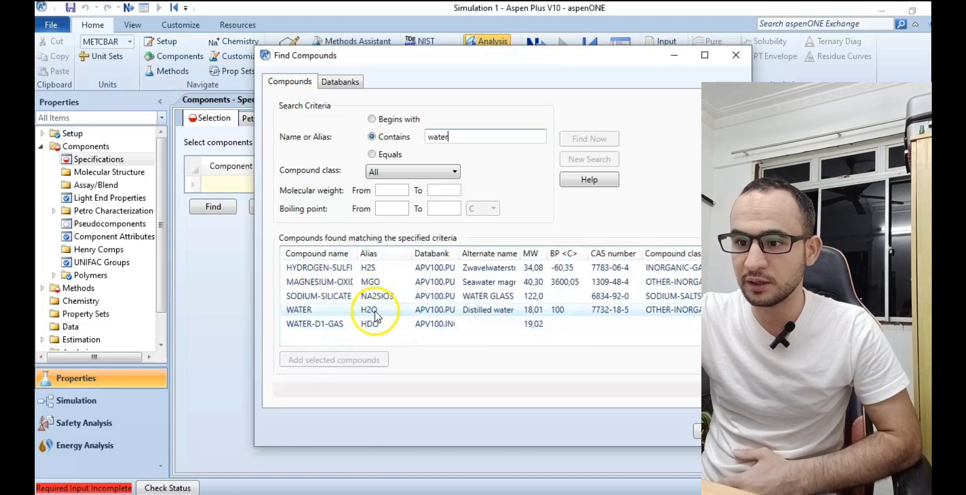
{"action": "left_click", "coordinate": [377, 310]}
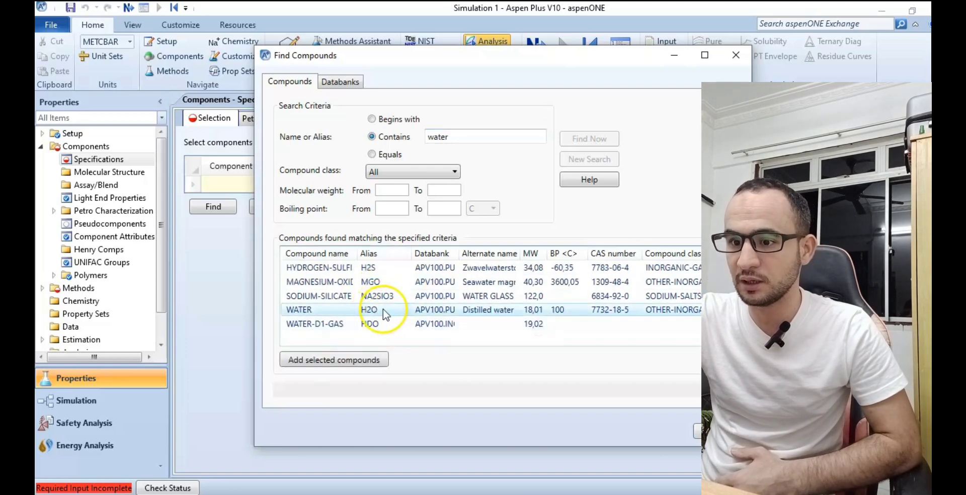
{"action": "double_click", "coordinate": [461, 311]}
{"action": "left_click", "coordinate": [352, 363]}
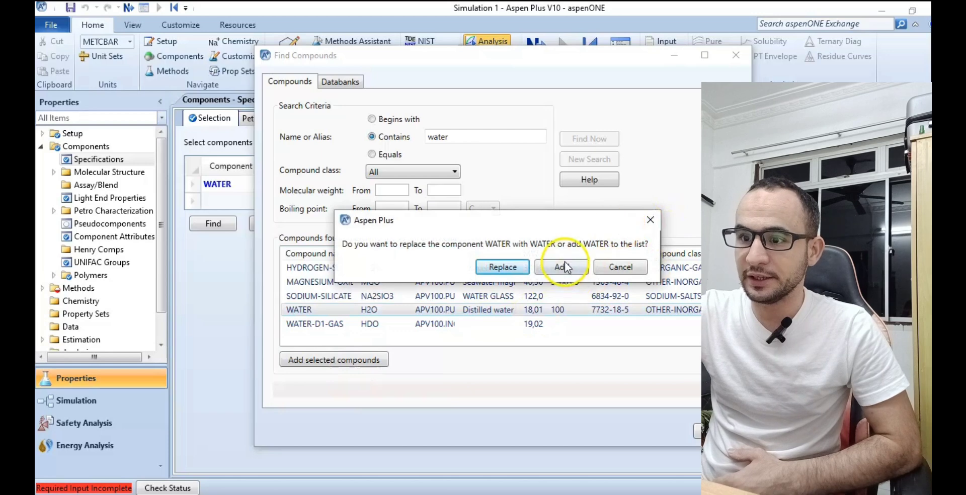
{"action": "left_click", "coordinate": [564, 267]}
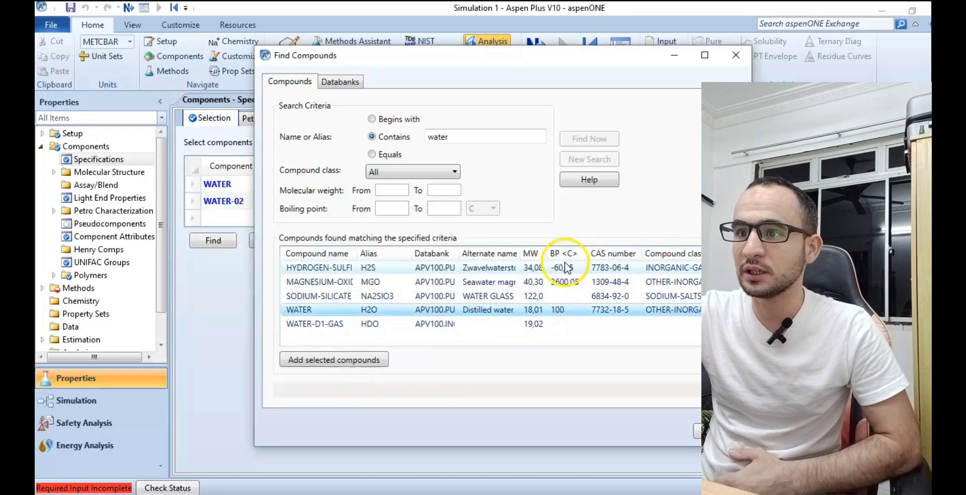
Search the compound databanks for a name or alias that equals "hexane".
{"action": "double_click", "coordinate": [455, 137]}
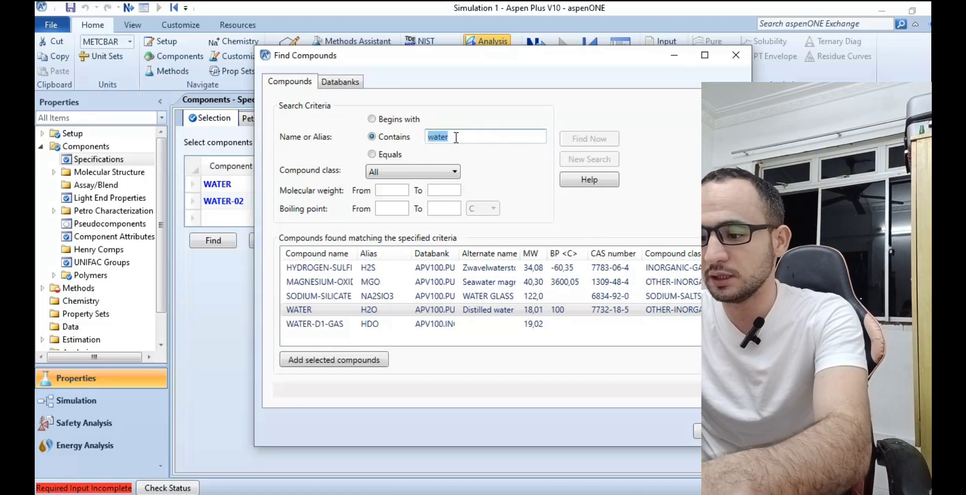
{"action": "type", "text": "hexane"}
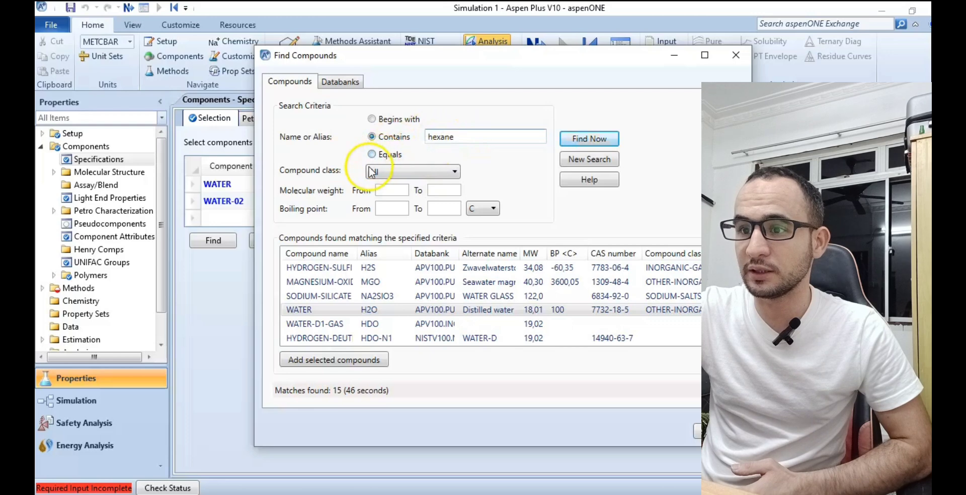
{"action": "left_click", "coordinate": [389, 158]}
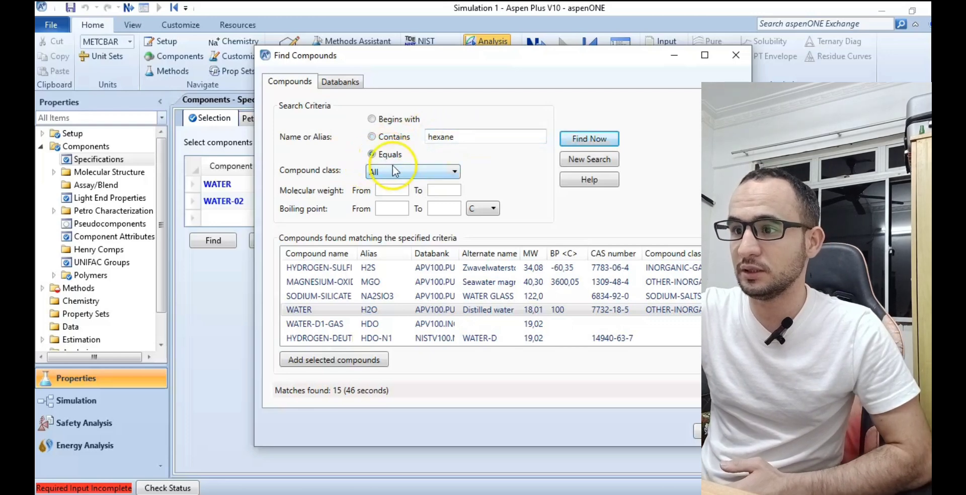
{"action": "left_click", "coordinate": [594, 137]}
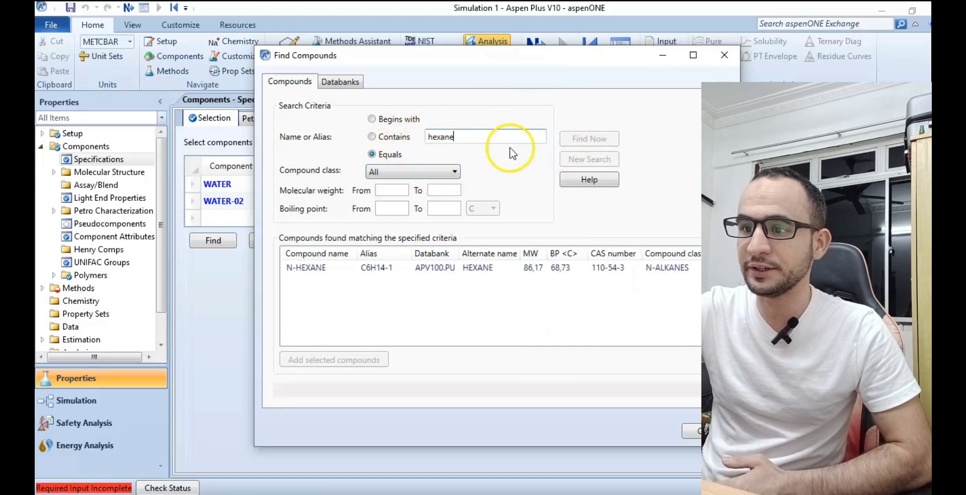
Add N-HEXANE to the component list as an additional component and close the compound search.
{"action": "left_click", "coordinate": [445, 271]}
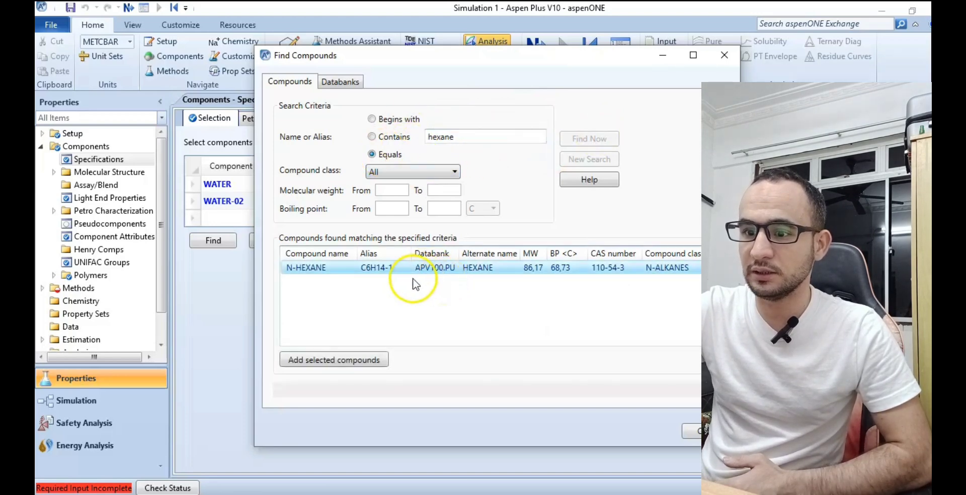
{"action": "left_click", "coordinate": [359, 360]}
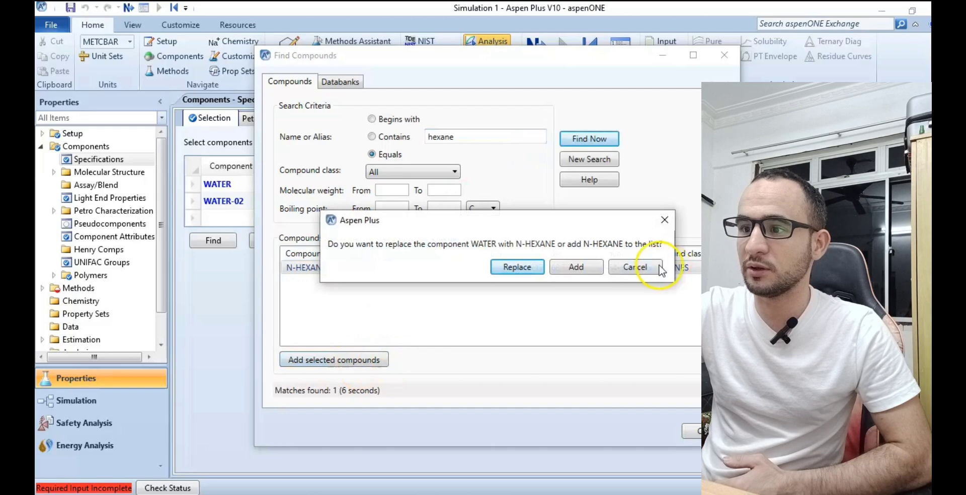
{"action": "left_click", "coordinate": [586, 267]}
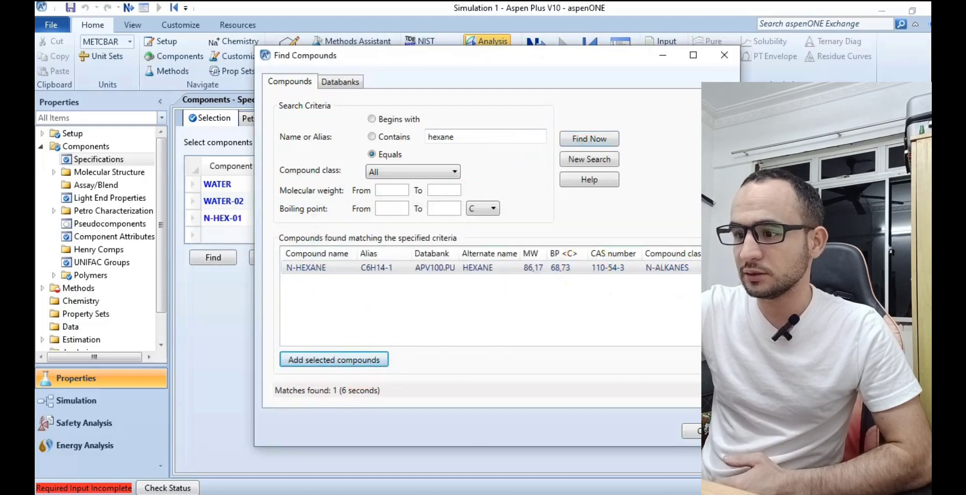
{"action": "left_click", "coordinate": [706, 431]}
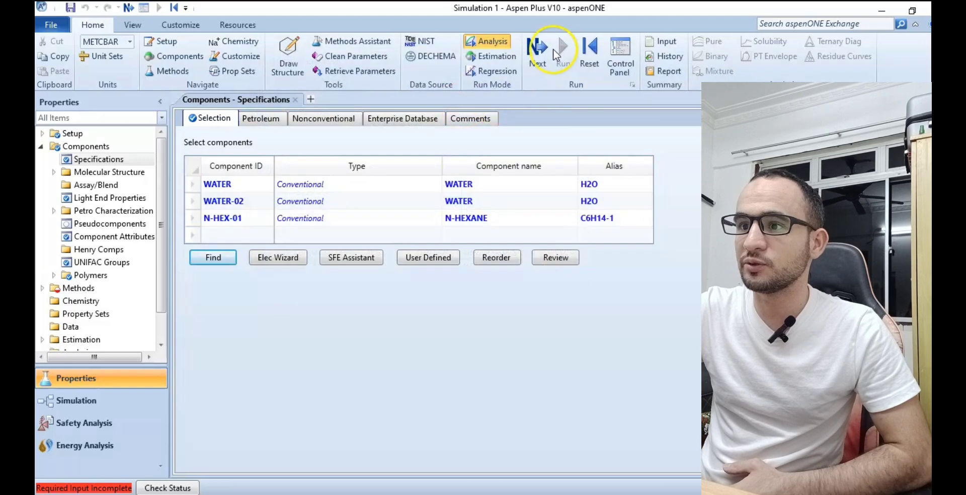
Proceed to the property method specifications and set the base method to NRTL.
{"action": "left_click", "coordinate": [544, 68]}
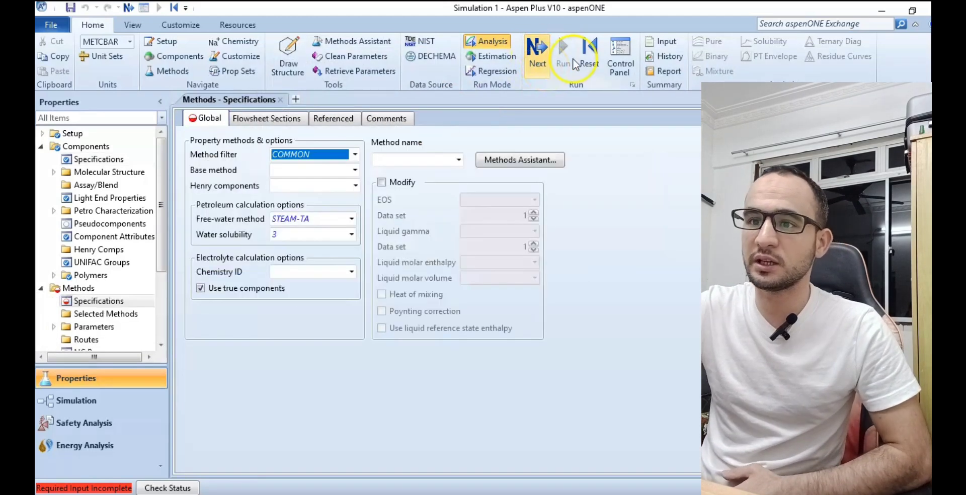
{"action": "left_click", "coordinate": [475, 120]}
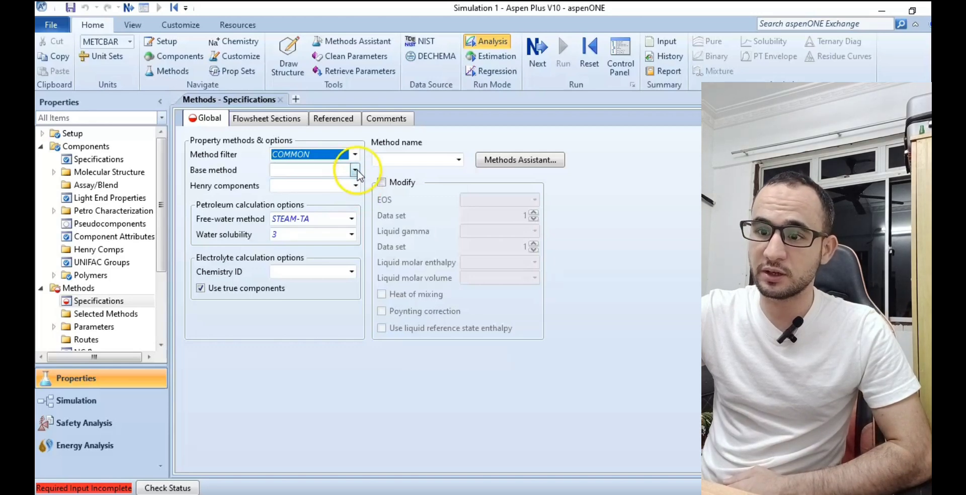
{"action": "left_click", "coordinate": [355, 170]}
{"action": "left_click", "coordinate": [307, 287]}
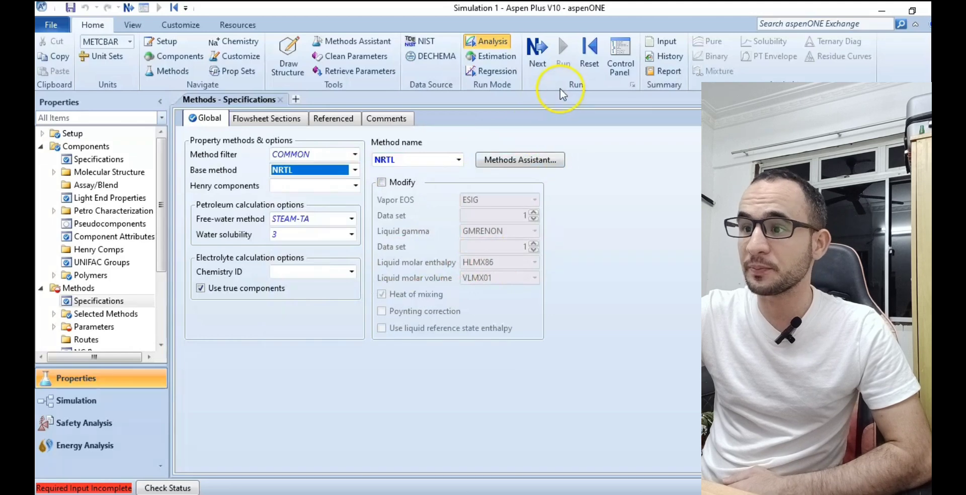
Load the NRTL binary interaction parameters and inspect the water and n-hexane component pairs.
{"action": "left_click", "coordinate": [540, 57]}
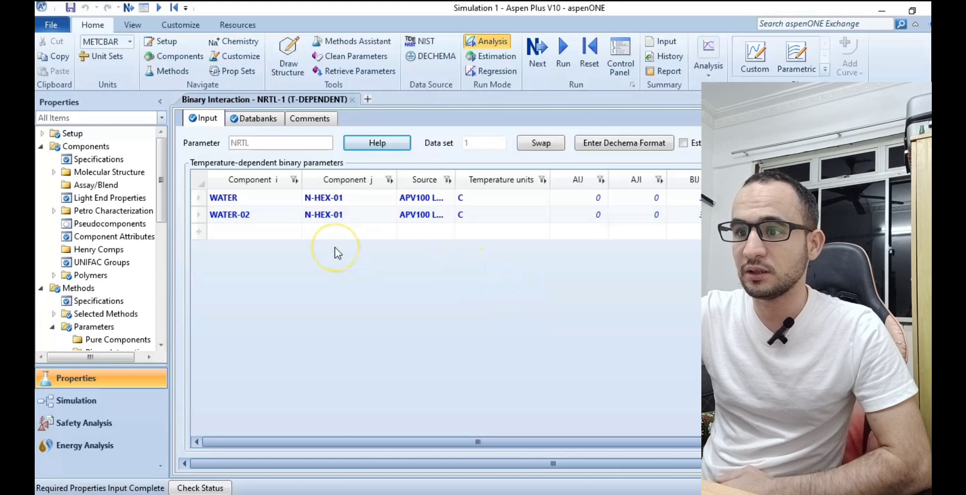
{"action": "left_click", "coordinate": [267, 216]}
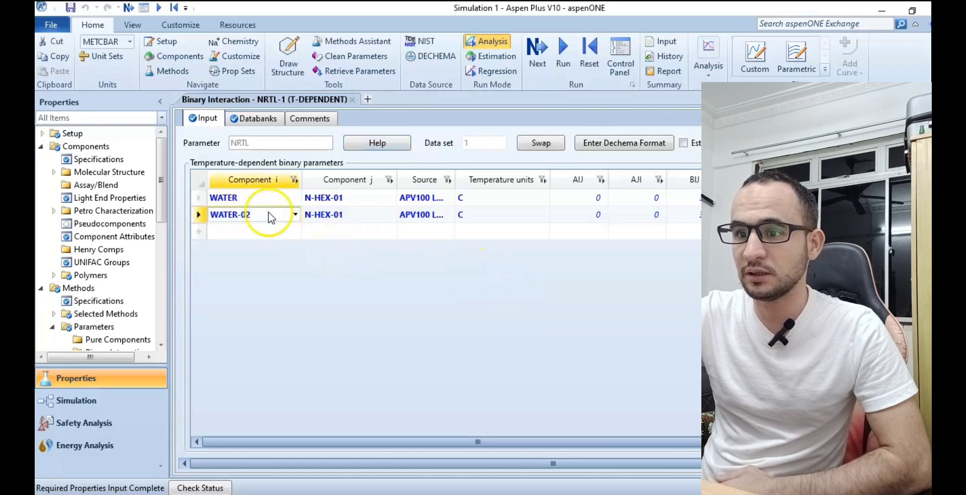
{"action": "left_click", "coordinate": [351, 197]}
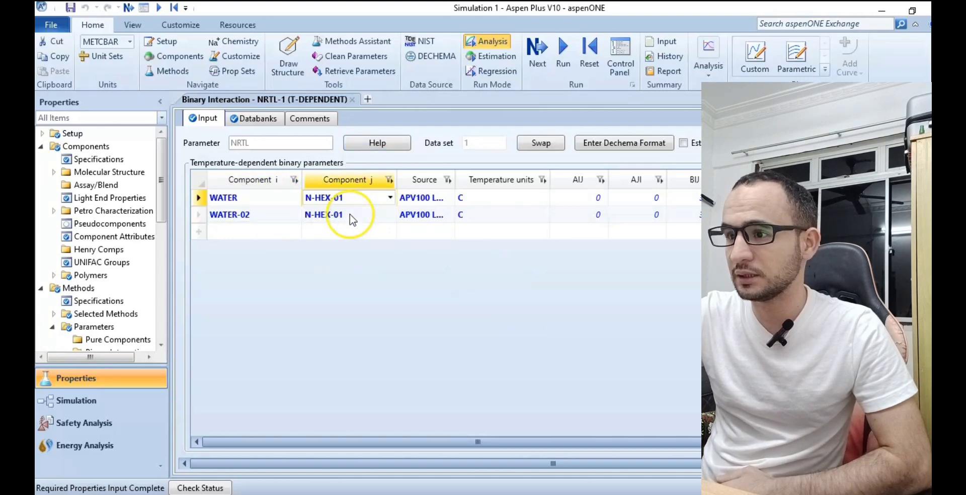
{"action": "left_click", "coordinate": [349, 213]}
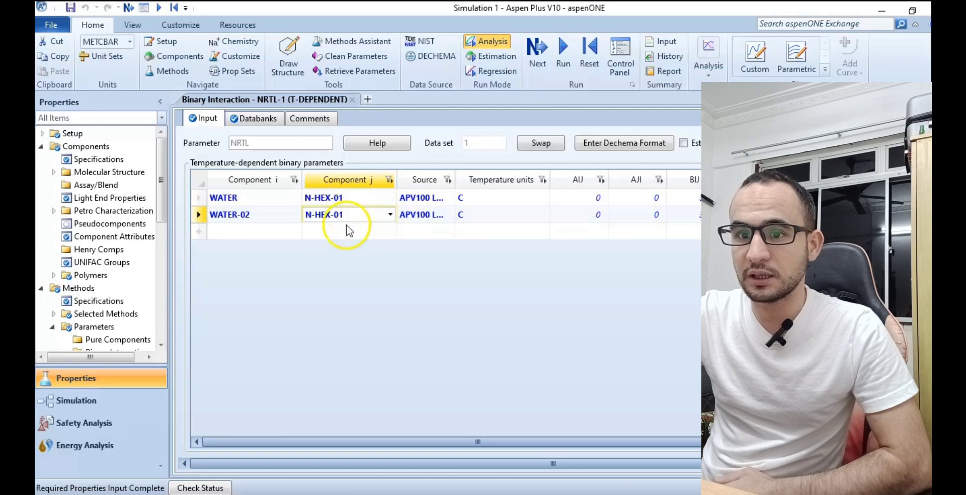
Return to the component specifications and delete the duplicate water component WATER-02 from the list.
{"action": "left_click", "coordinate": [108, 160]}
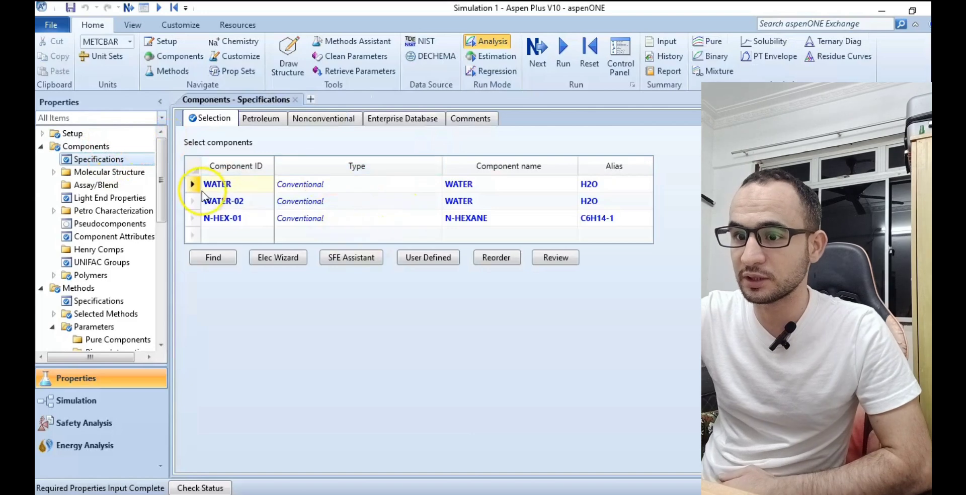
{"action": "left_click", "coordinate": [250, 204]}
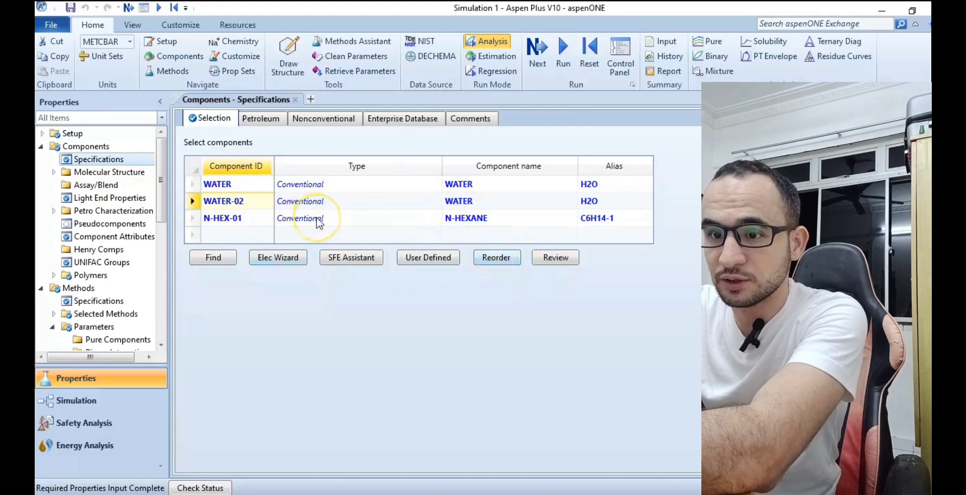
{"action": "left_click", "coordinate": [192, 202]}
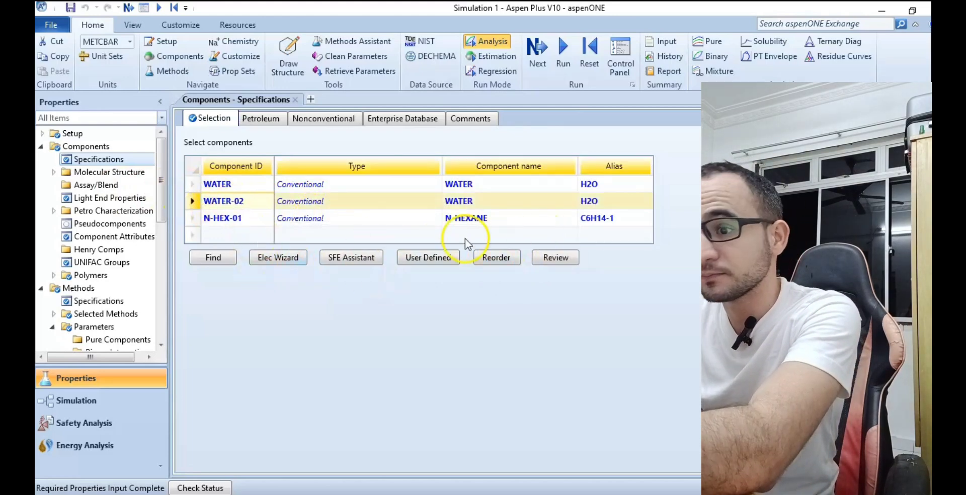
{"action": "key", "text": "Delete"}
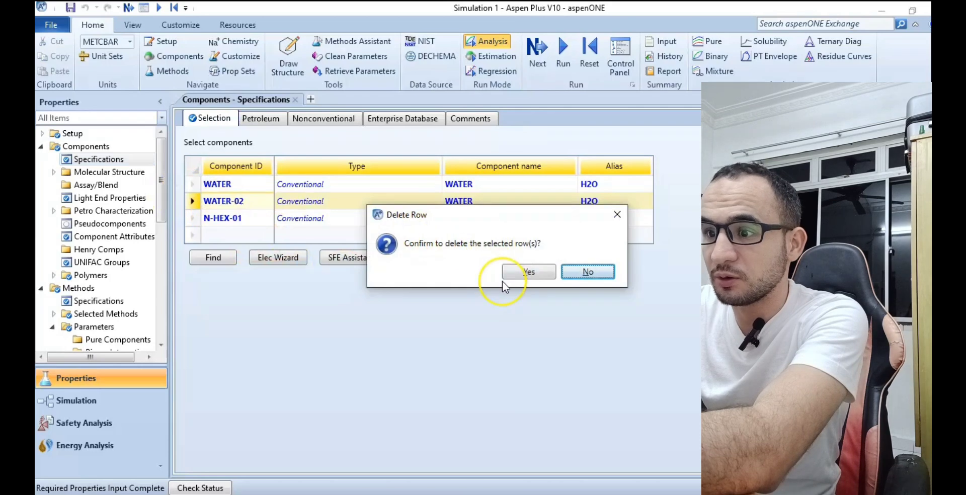
{"action": "left_click", "coordinate": [527, 273]}
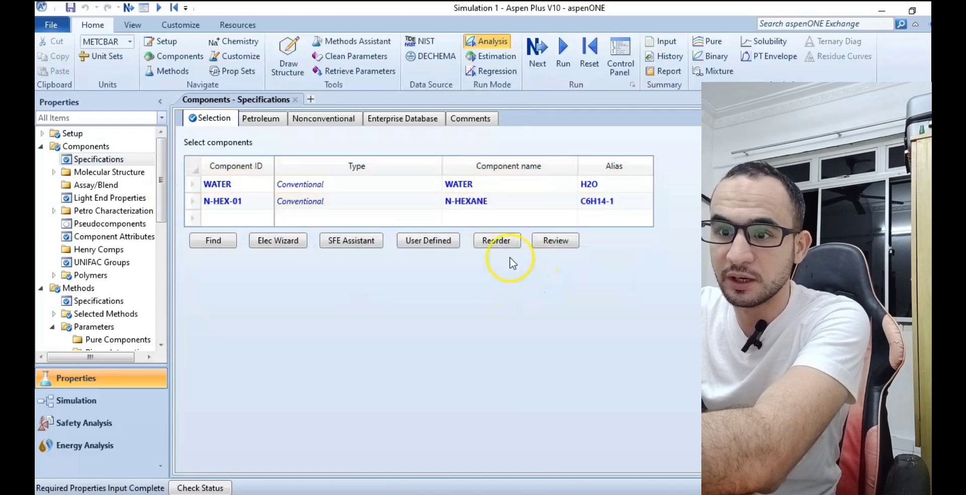
{"action": "left_click", "coordinate": [248, 198]}
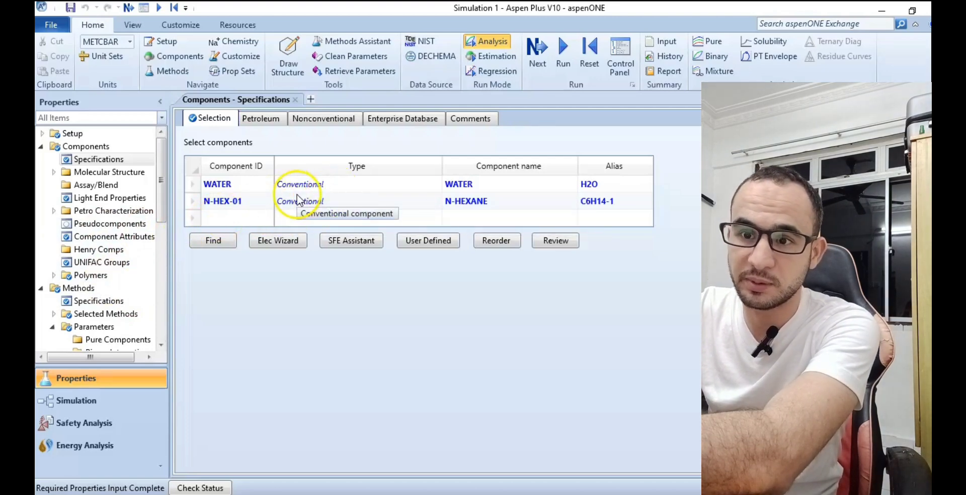
Proceed with the completed properties input and run the Property Analysis / Setup.
{"action": "scroll", "coordinate": [164, 206], "scroll_direction": "down", "scroll_amount": 1}
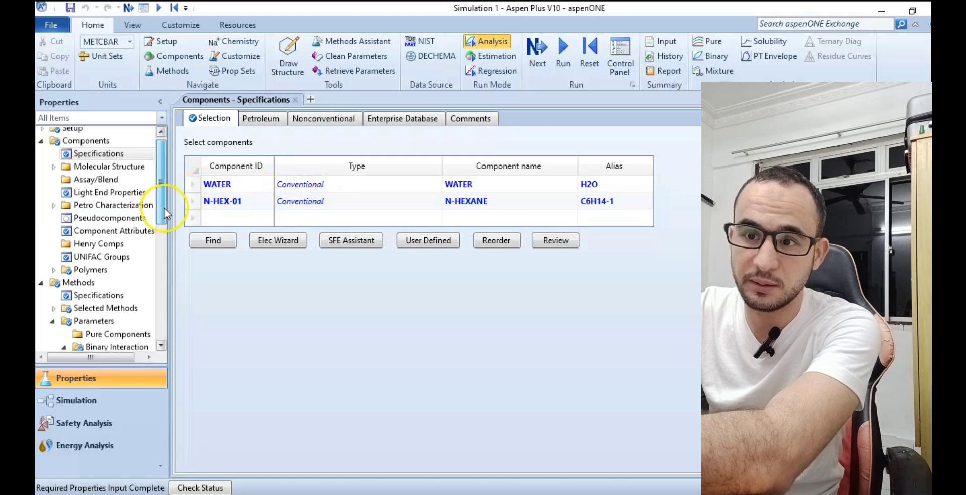
{"action": "scroll", "coordinate": [164, 207], "scroll_direction": "up", "scroll_amount": 1}
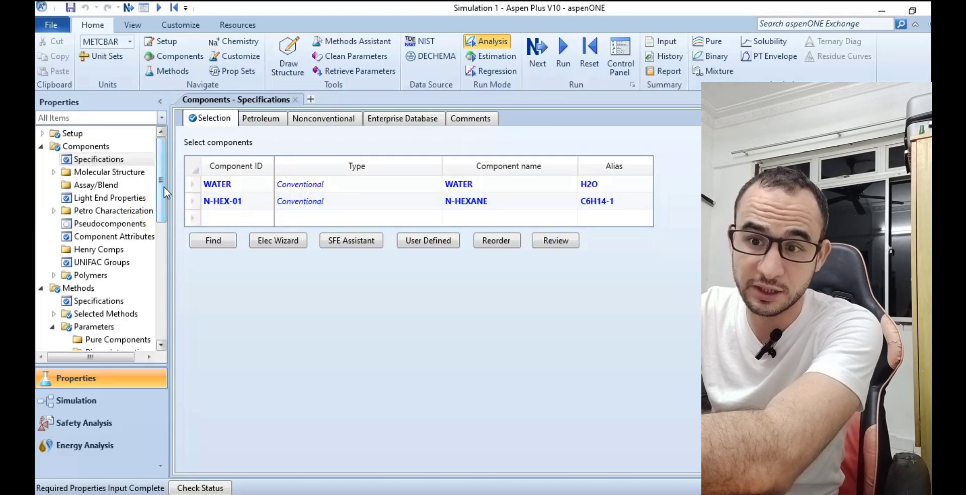
{"action": "scroll", "coordinate": [164, 189], "scroll_direction": "down", "scroll_amount": 1}
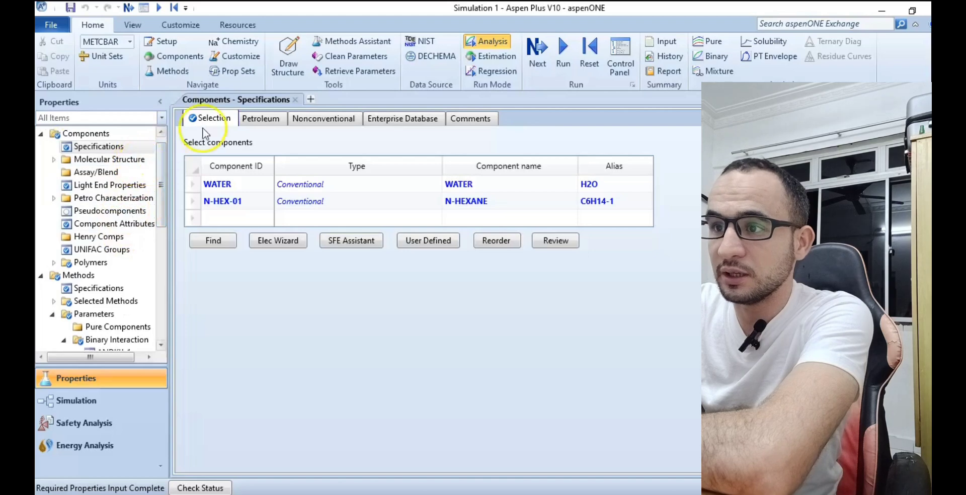
{"action": "left_click", "coordinate": [537, 51]}
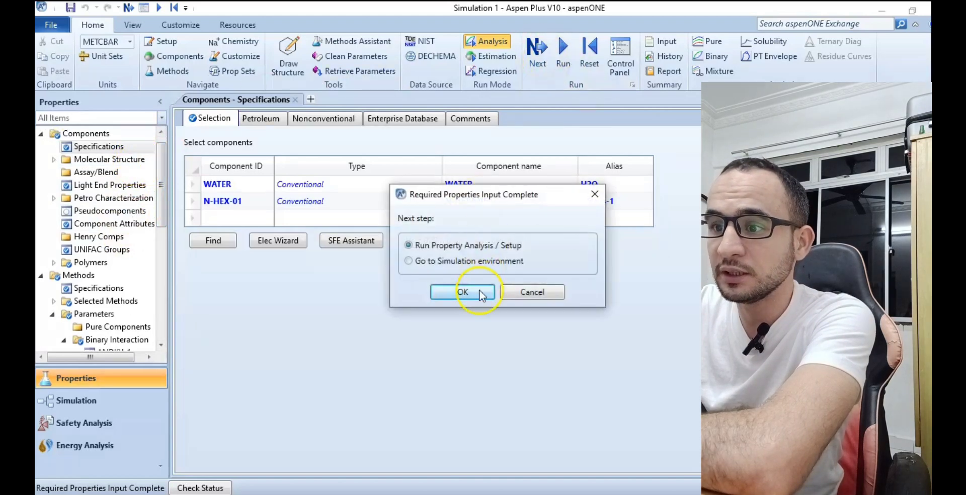
{"action": "left_click", "coordinate": [462, 292]}
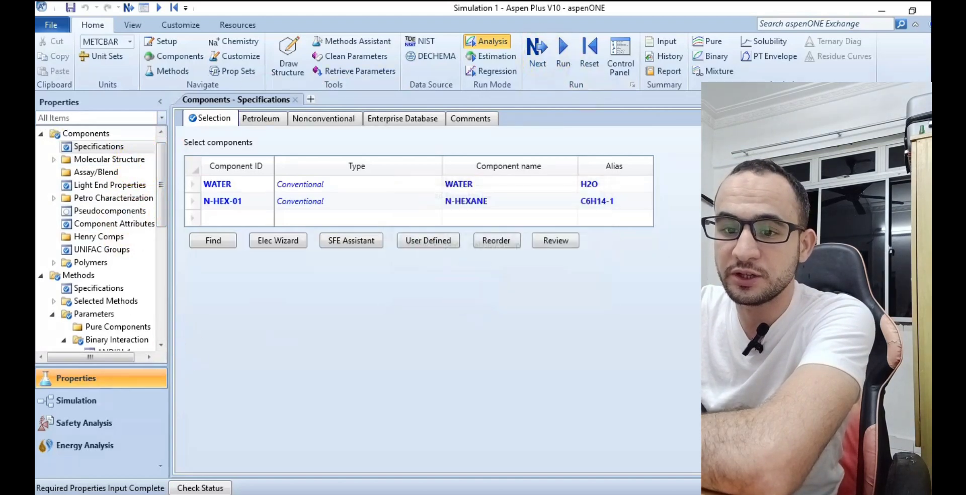
Switch to the Simulation environment and place a Decanter block near the middle of the main flowsheet.
{"action": "left_click", "coordinate": [77, 401]}
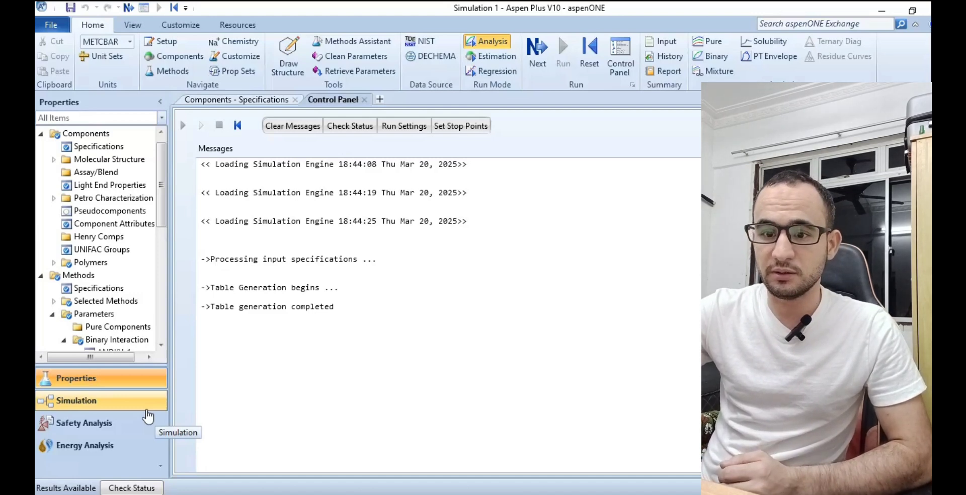
{"action": "left_click", "coordinate": [147, 410]}
{"action": "left_click", "coordinate": [92, 400]}
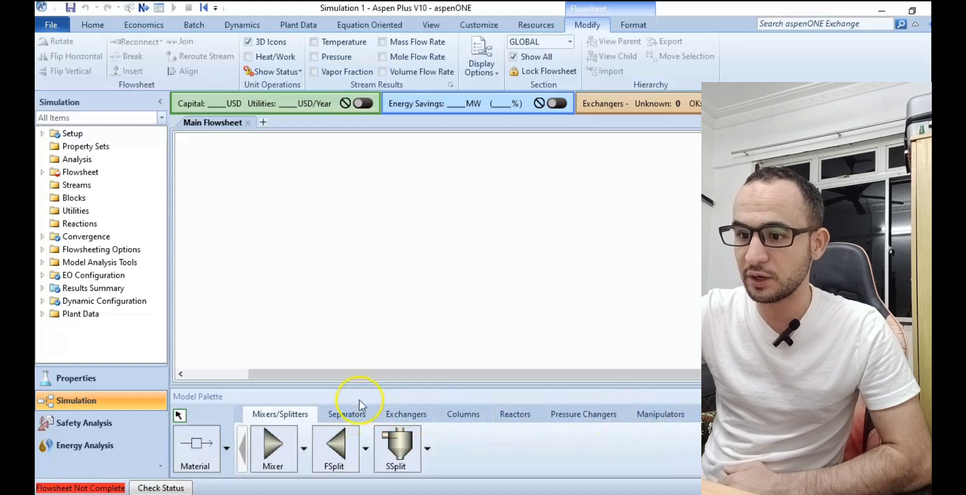
{"action": "left_click", "coordinate": [360, 420]}
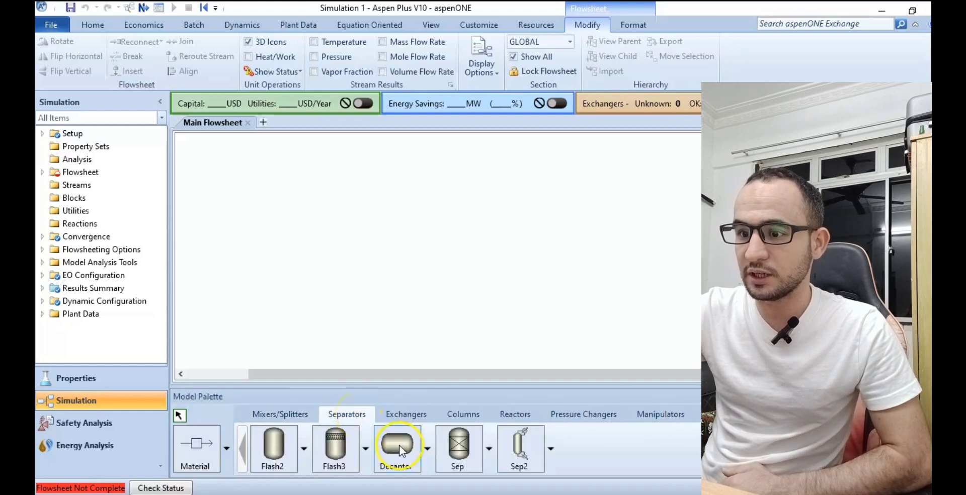
{"action": "left_click", "coordinate": [469, 230]}
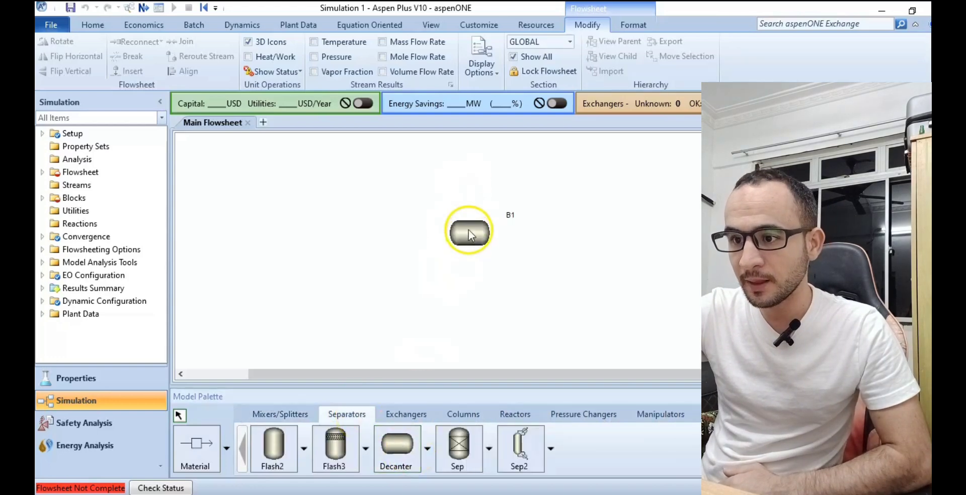
Connect a material feed stream to the required feed port of the decanter.
{"action": "left_click", "coordinate": [204, 454]}
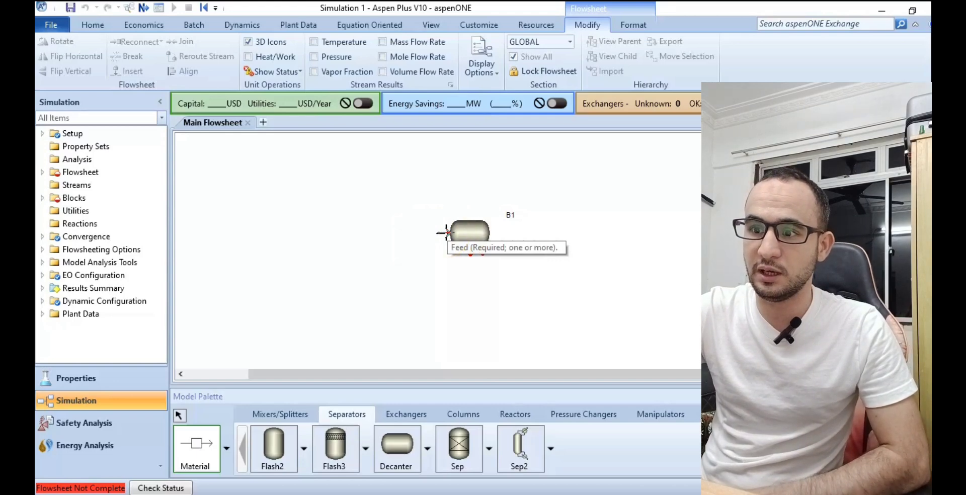
{"action": "left_click_drag", "start_coordinate": [443, 232], "coordinate": [345, 232]}
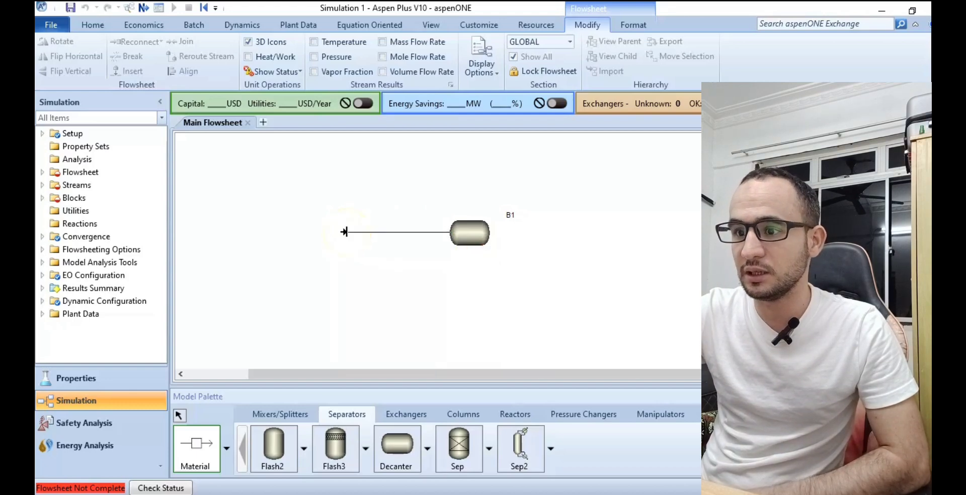
{"action": "left_click", "coordinate": [378, 233]}
{"action": "left_click_drag", "start_coordinate": [470, 251], "coordinate": [469, 292]}
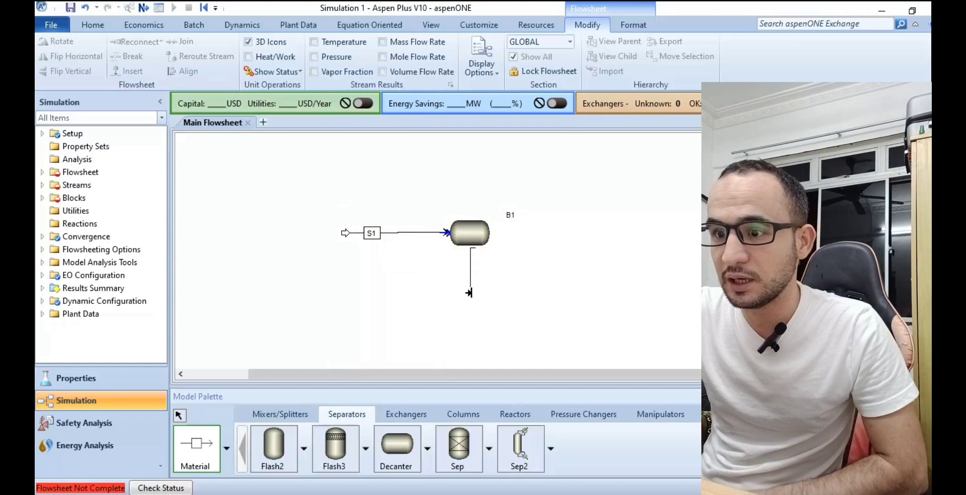
{"action": "left_click", "coordinate": [469, 292]}
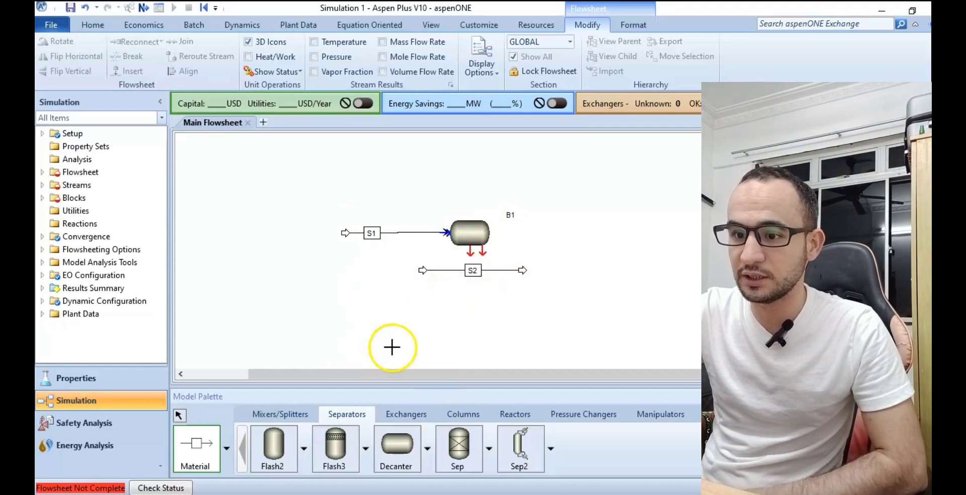
{"action": "left_click", "coordinate": [184, 413]}
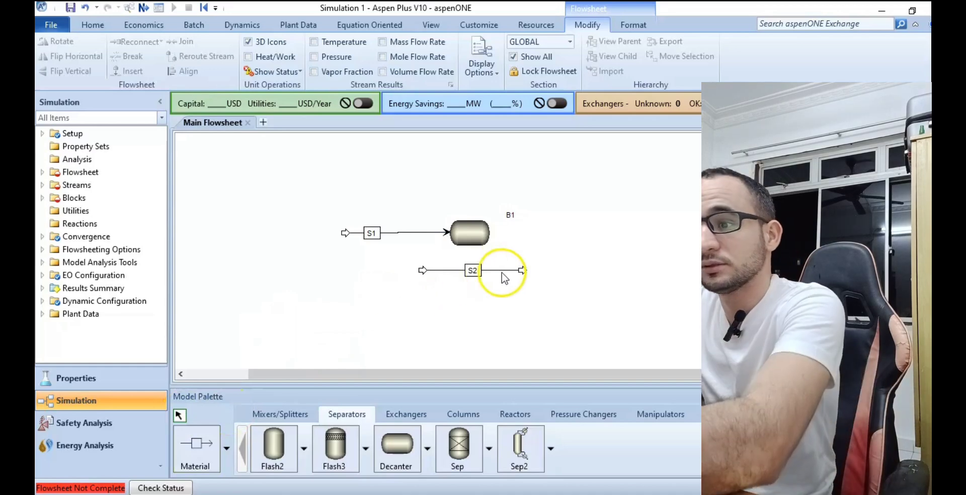
{"action": "left_click", "coordinate": [501, 272]}
{"action": "key", "text": "Delete"}
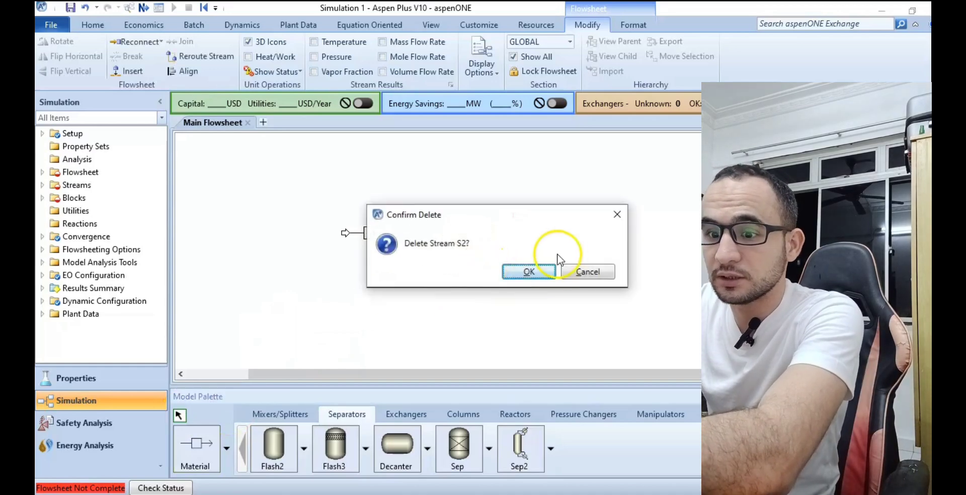
{"action": "left_click", "coordinate": [527, 271]}
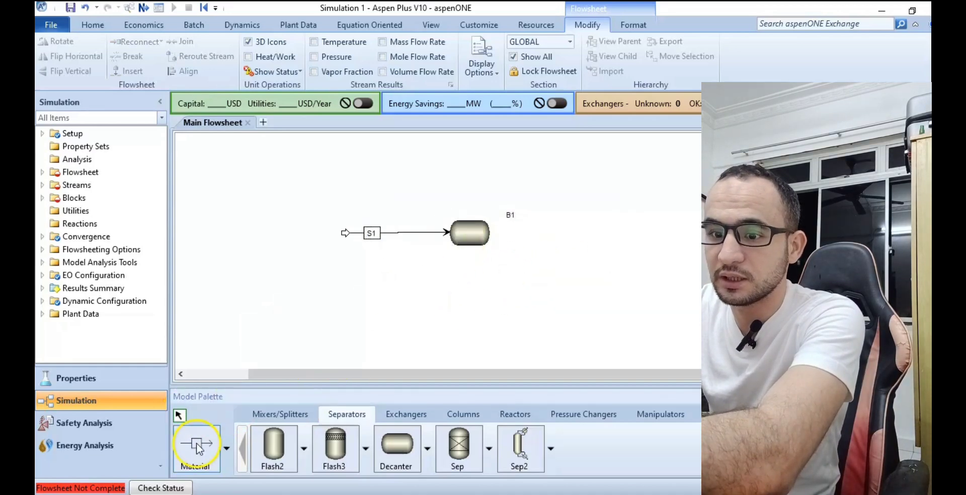
Connect two material outlet streams to the decanter's two required product ports, ending each just below the block.
{"action": "left_click", "coordinate": [214, 451]}
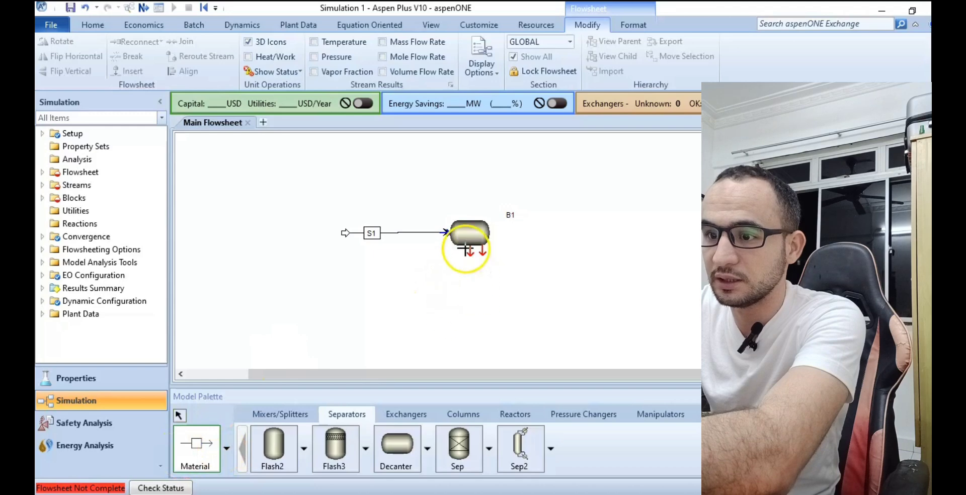
{"action": "left_click", "coordinate": [470, 299]}
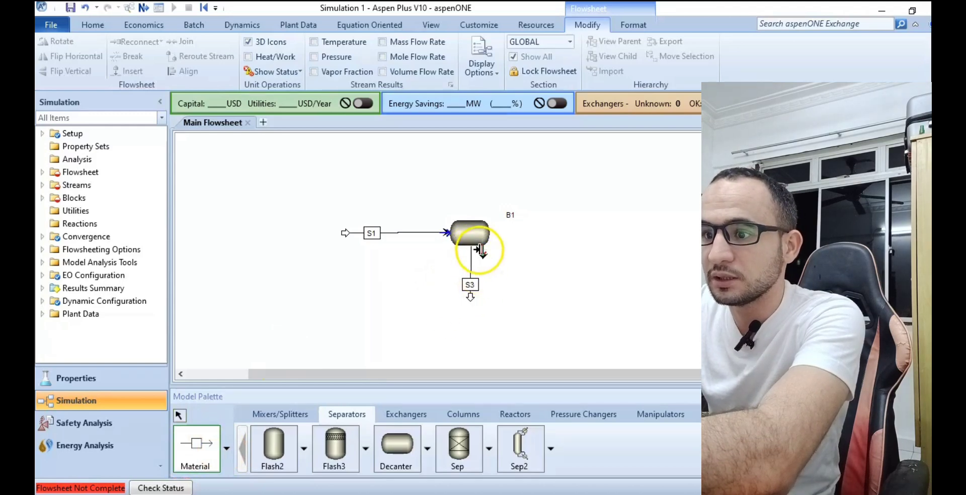
{"action": "left_click", "coordinate": [481, 251]}
{"action": "left_click", "coordinate": [478, 301]}
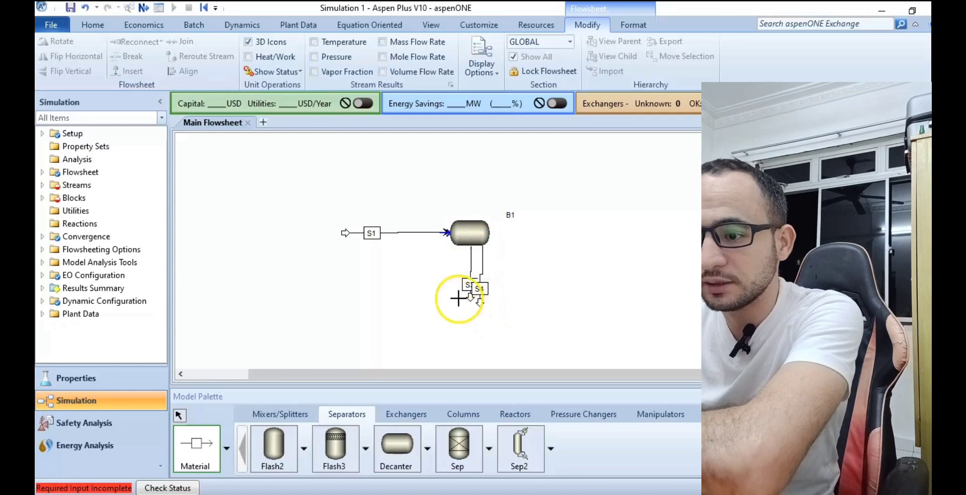
{"action": "left_click", "coordinate": [182, 410]}
{"action": "left_click", "coordinate": [183, 410]}
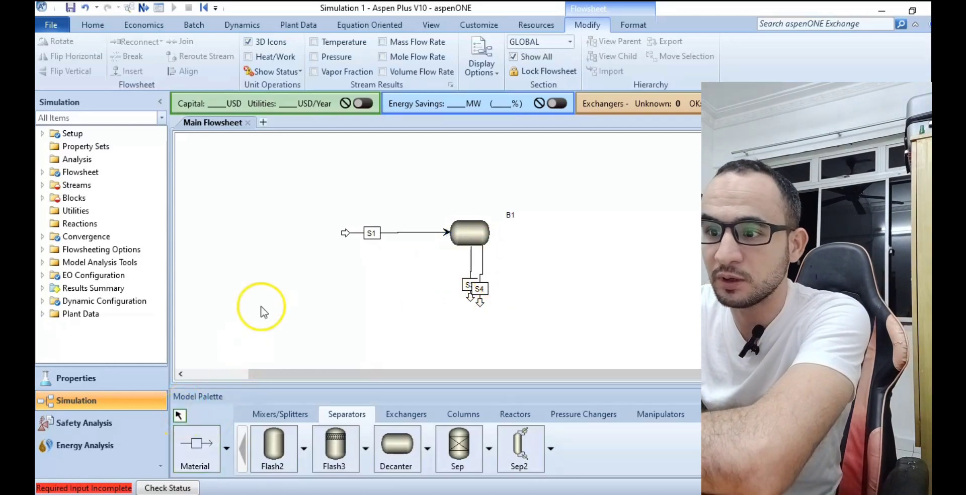
Move outlet stream S3 away from S4 so that the two stream labels no longer overlap.
{"action": "left_click", "coordinate": [467, 284]}
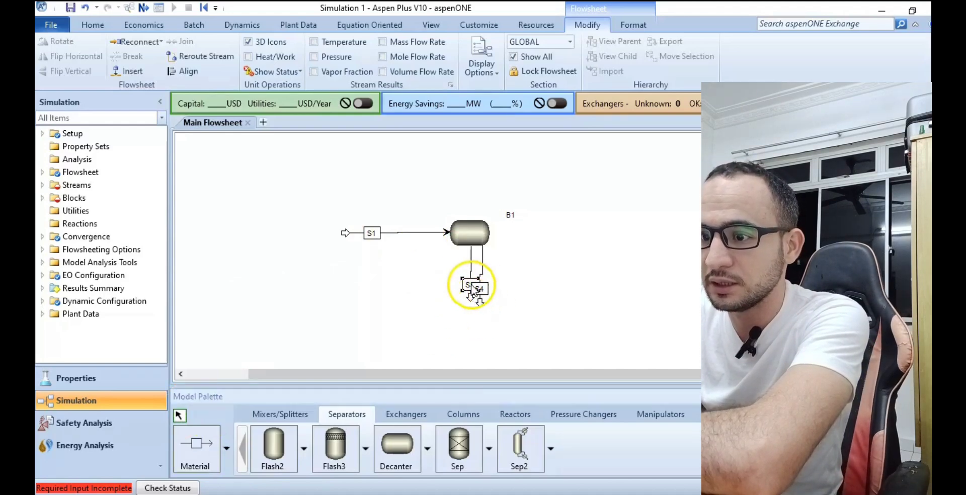
{"action": "left_click_drag", "start_coordinate": [468, 285], "coordinate": [449, 284]}
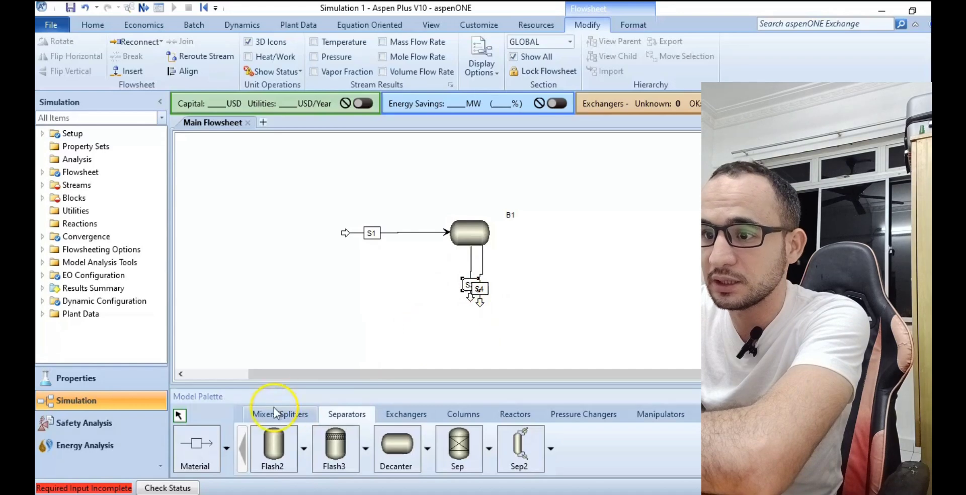
{"action": "left_click", "coordinate": [193, 443]}
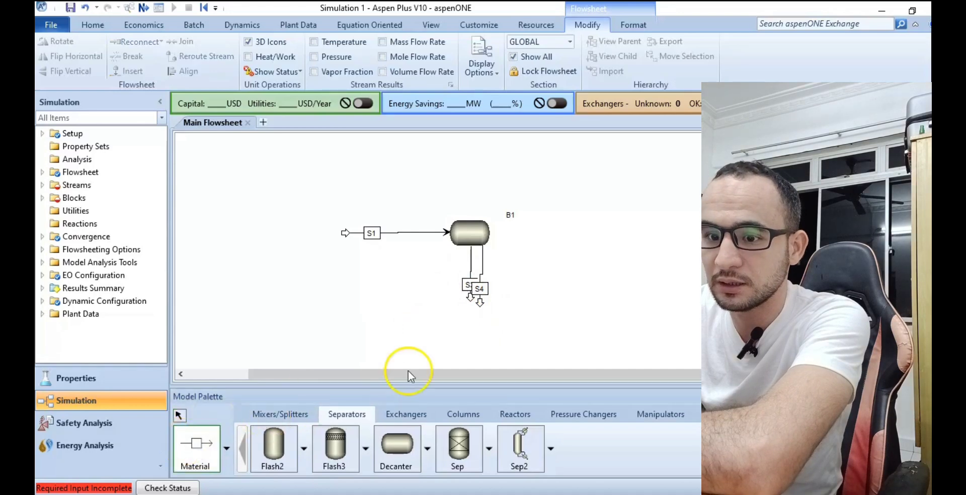
{"action": "left_click", "coordinate": [179, 417]}
{"action": "left_click_drag", "start_coordinate": [470, 296], "coordinate": [449, 299]}
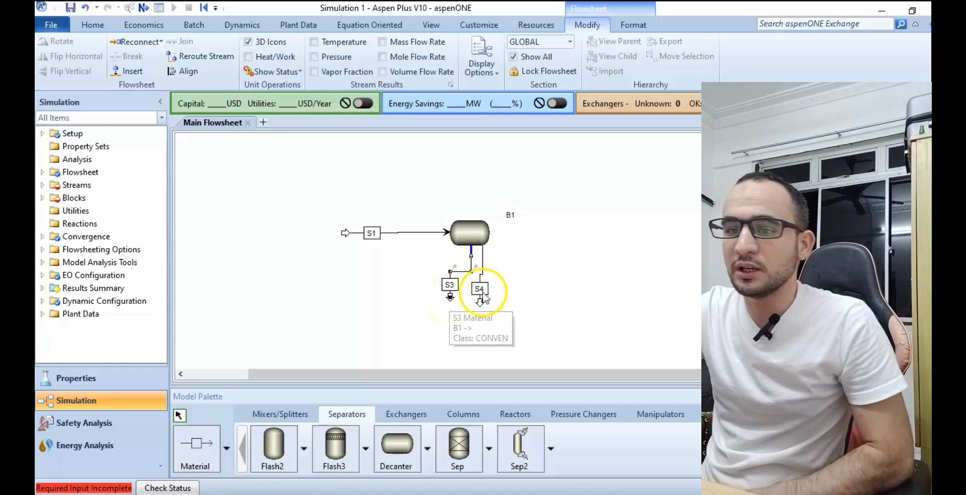
{"action": "left_click", "coordinate": [487, 296]}
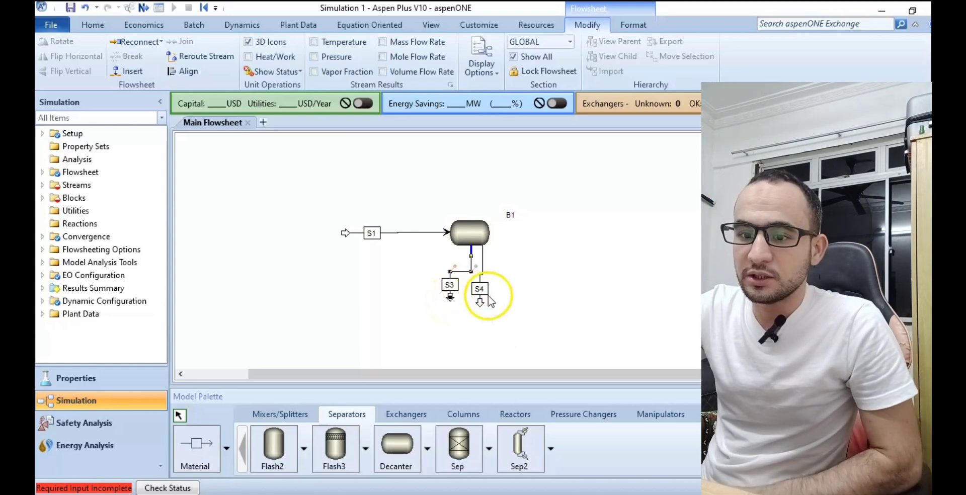
{"action": "left_click", "coordinate": [180, 415]}
Open feed stream S1's specifications and set its temperature to 25 C and its pressure to 1 atm.
{"action": "left_click", "coordinate": [402, 233]}
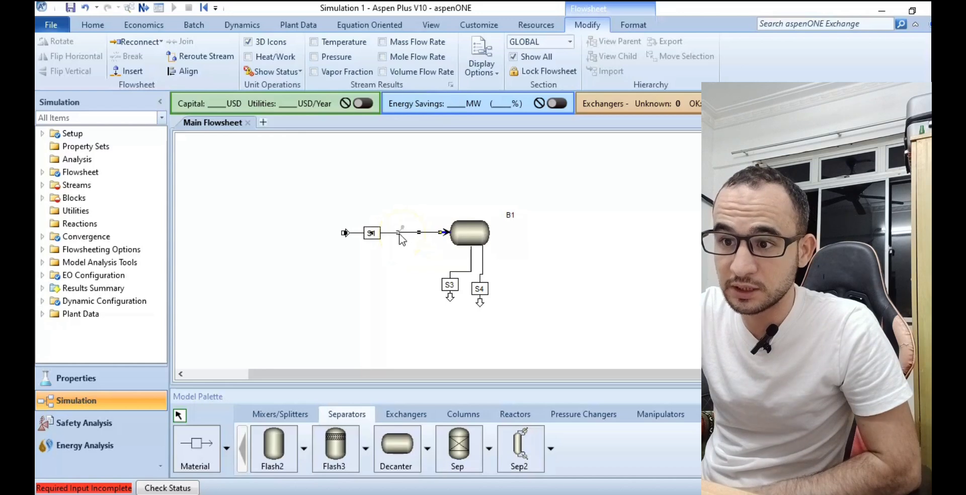
{"action": "left_click", "coordinate": [357, 232]}
{"action": "left_click", "coordinate": [418, 233]}
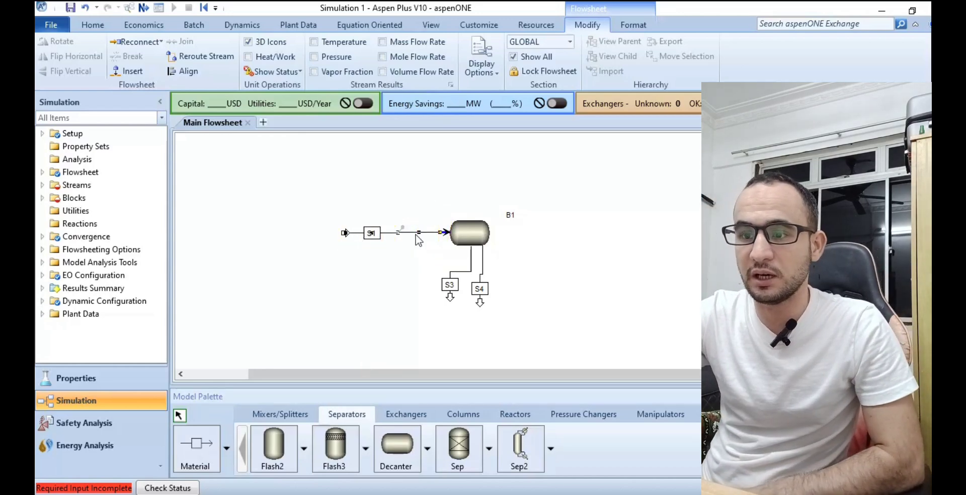
{"action": "double_click", "coordinate": [416, 234]}
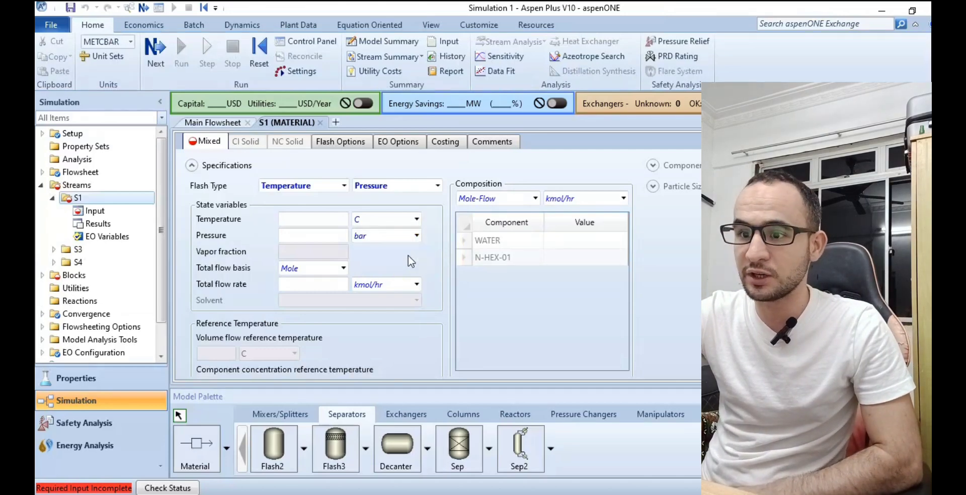
{"action": "left_click", "coordinate": [326, 221]}
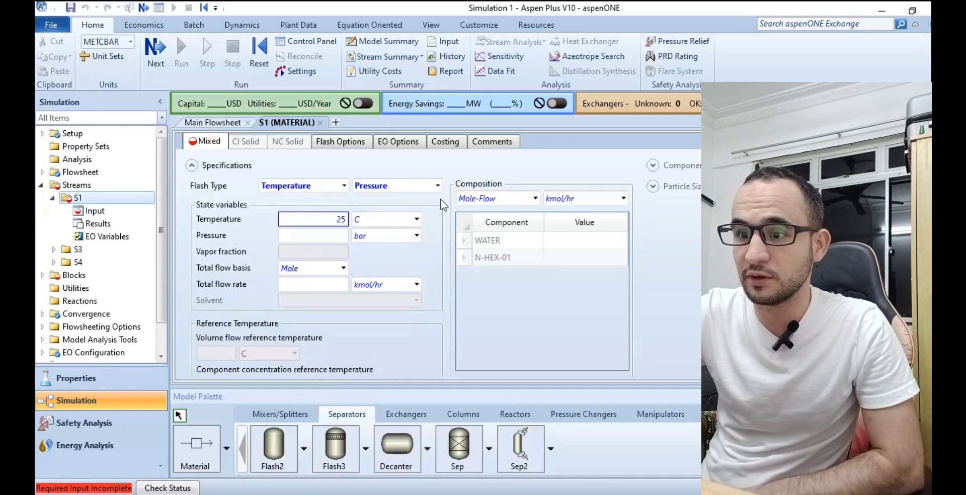
{"action": "left_click", "coordinate": [339, 232]}
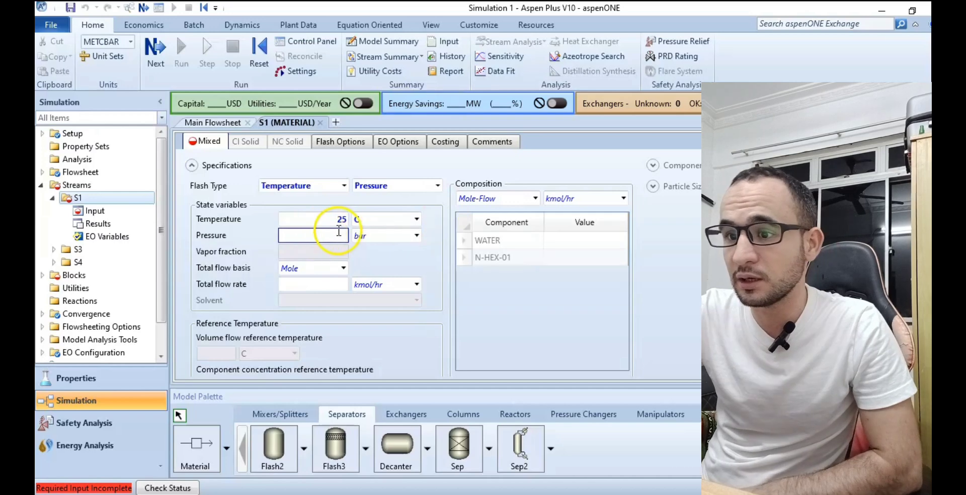
{"action": "type", "text": "1"}
{"action": "left_click", "coordinate": [416, 235]}
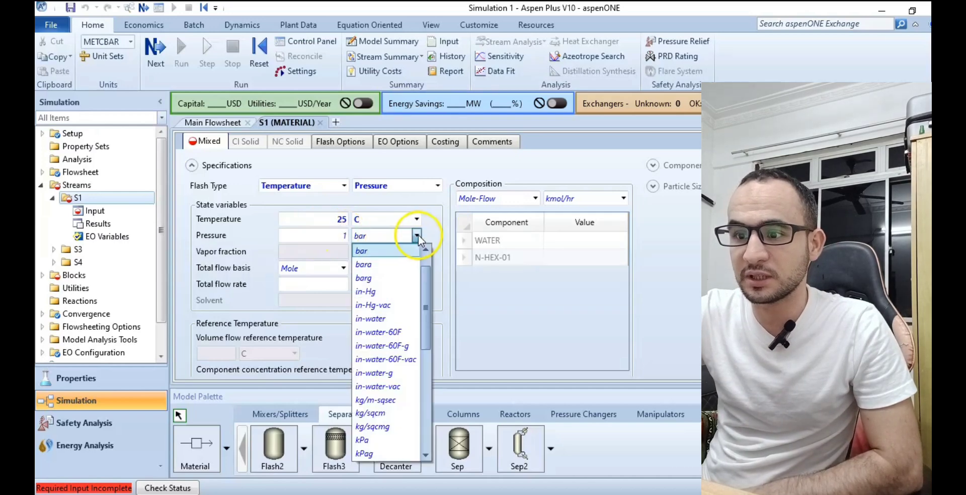
{"action": "scroll", "coordinate": [408, 281], "scroll_direction": "up", "scroll_amount": 1}
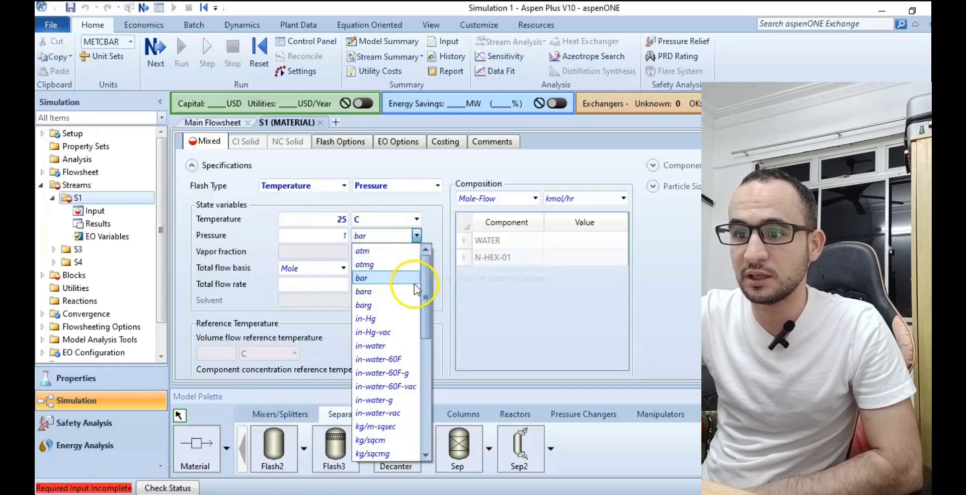
{"action": "left_click", "coordinate": [396, 253]}
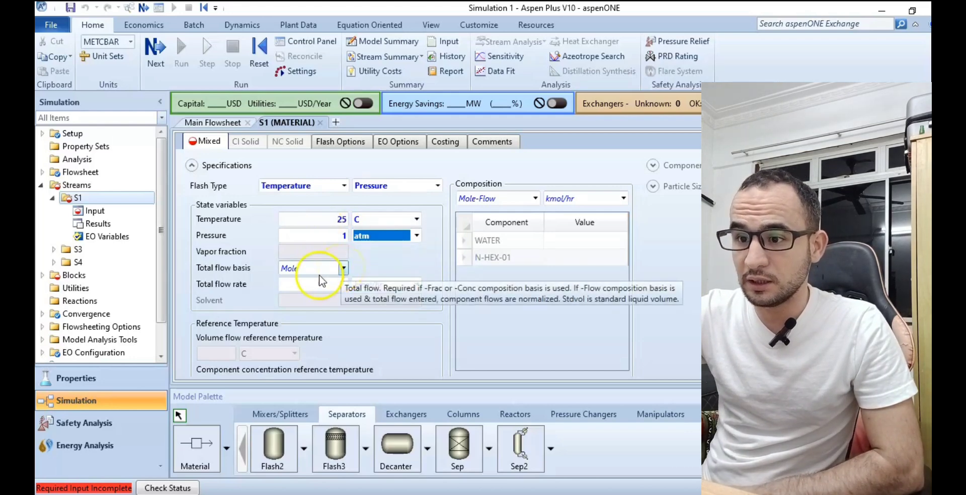
Keep the feed's total flow basis as Mole and set its total flow rate to 100 kmol/hr.
{"action": "left_click", "coordinate": [342, 268]}
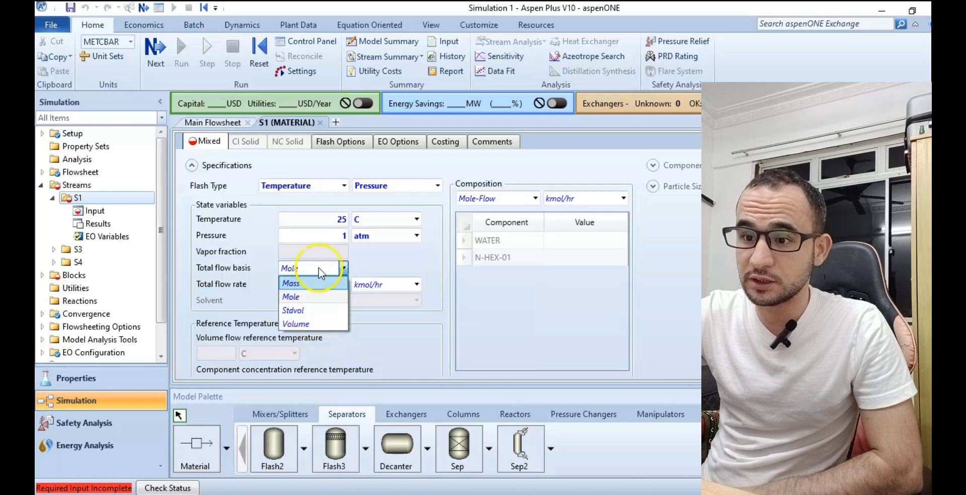
{"action": "left_click", "coordinate": [313, 296]}
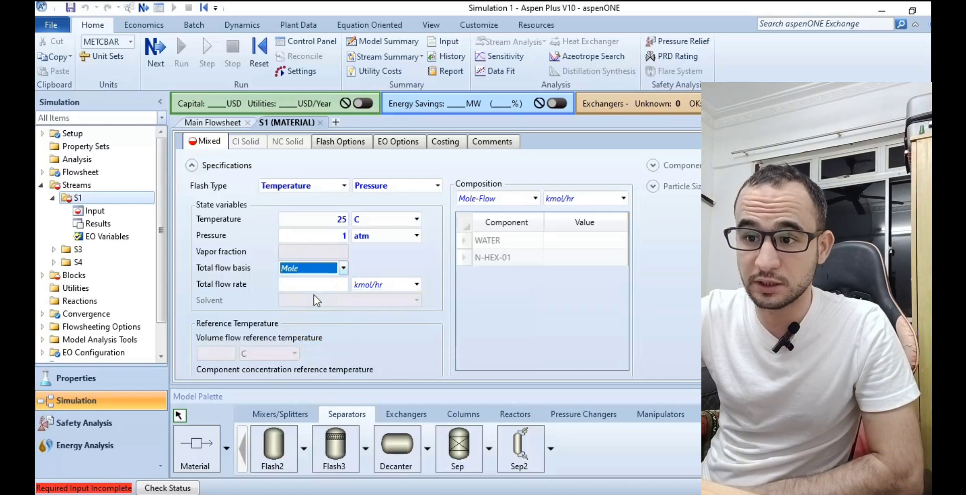
{"action": "left_click", "coordinate": [314, 285]}
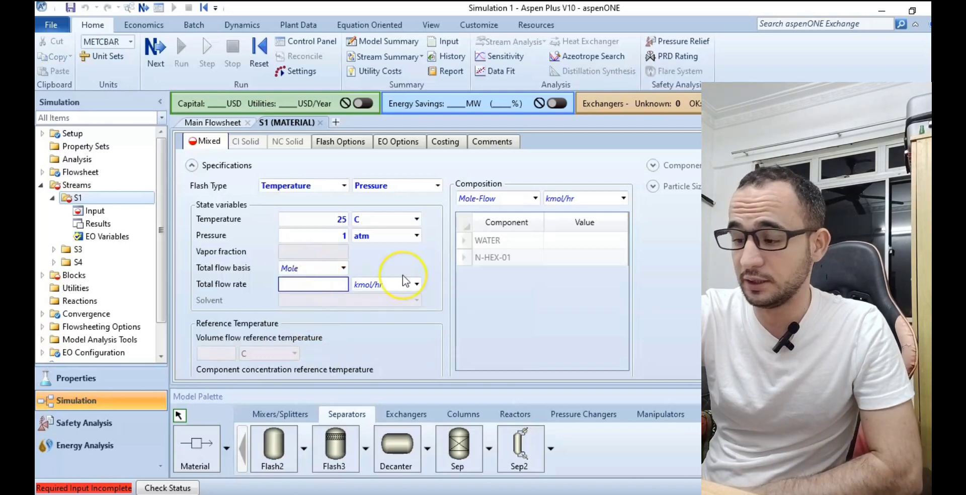
{"action": "type", "text": "1"}
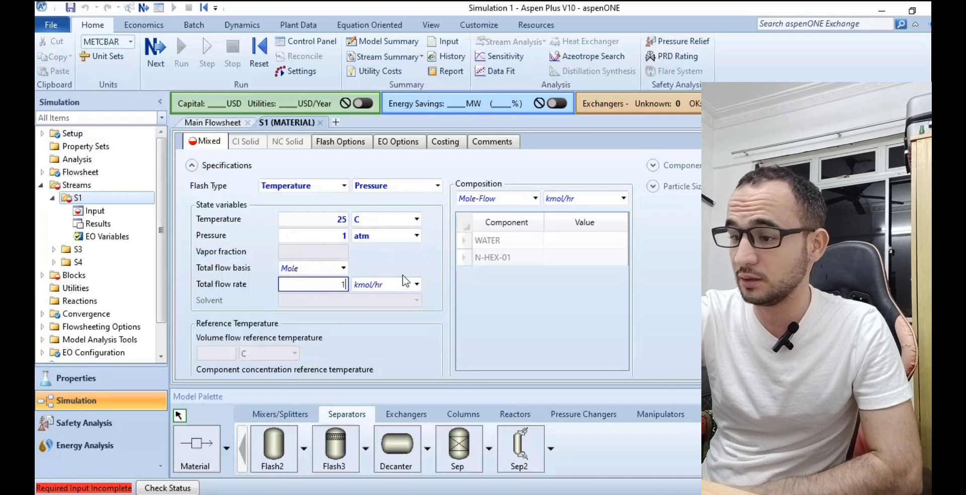
{"action": "type", "text": "00"}
{"action": "left_click", "coordinate": [493, 304]}
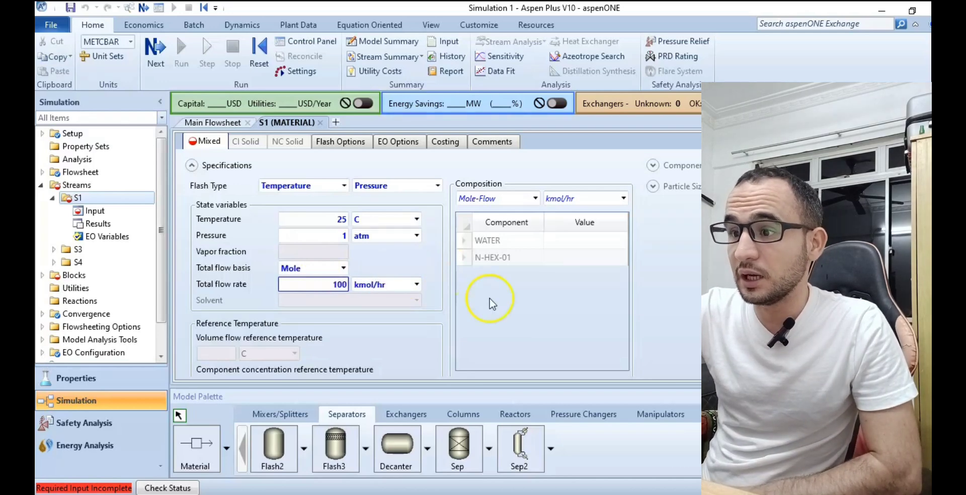
Define the feed composition as Mole-Frac with 0,5 for WATER and 0,5 for N-HEX-01.
{"action": "left_click", "coordinate": [550, 239]}
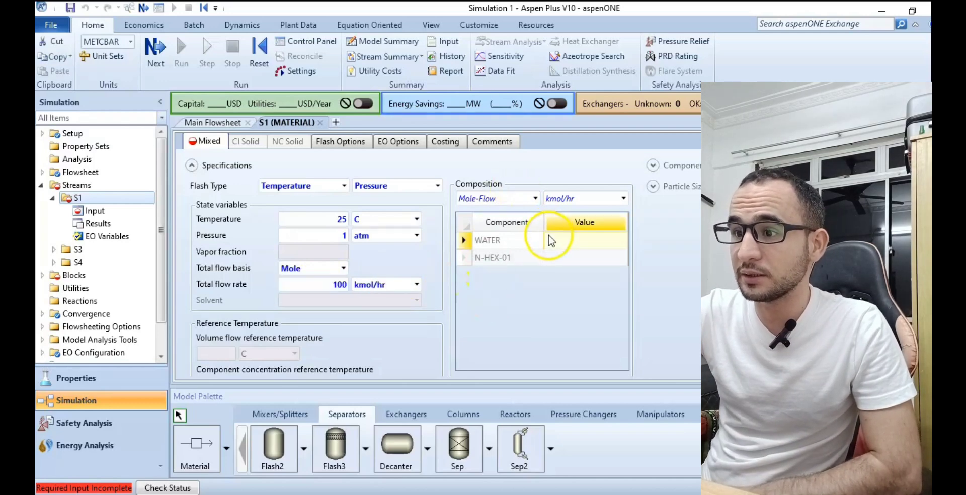
{"action": "left_click", "coordinate": [535, 198]}
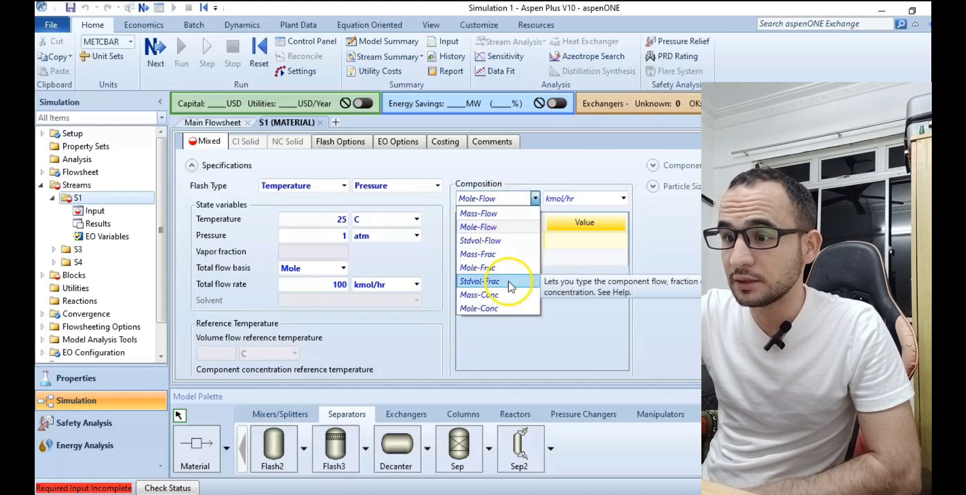
{"action": "left_click", "coordinate": [509, 268]}
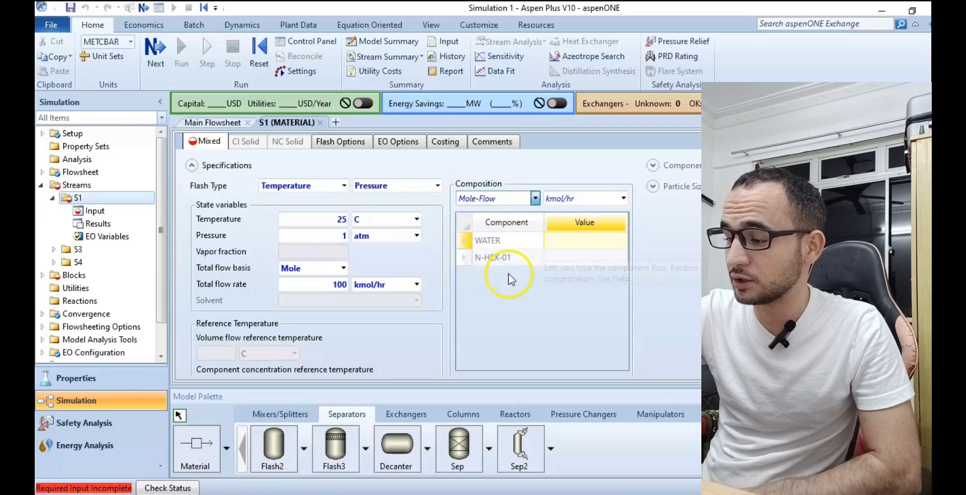
{"action": "left_click", "coordinate": [578, 241]}
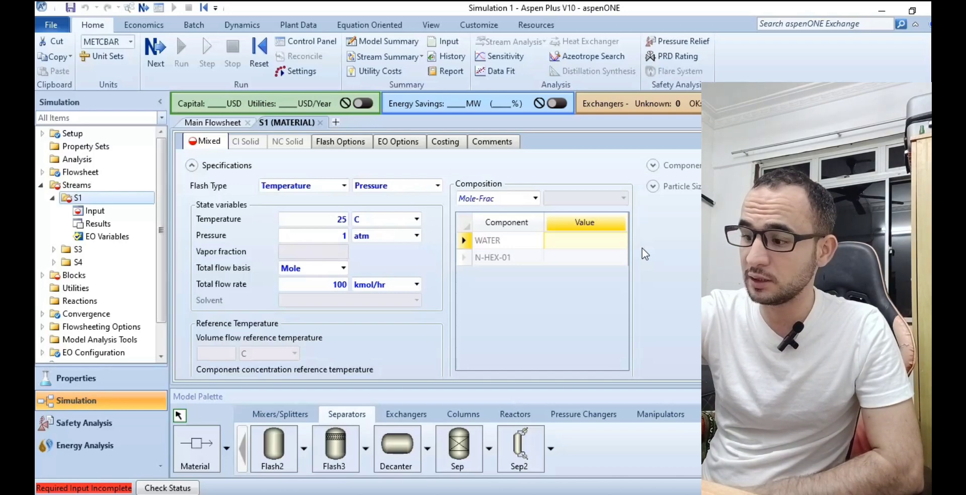
{"action": "type", "text": "0."}
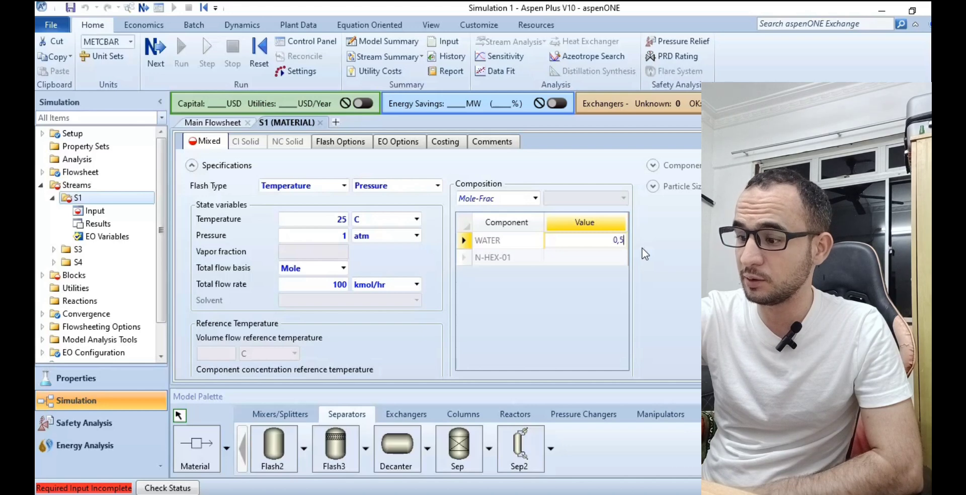
{"action": "key", "text": "Return"}
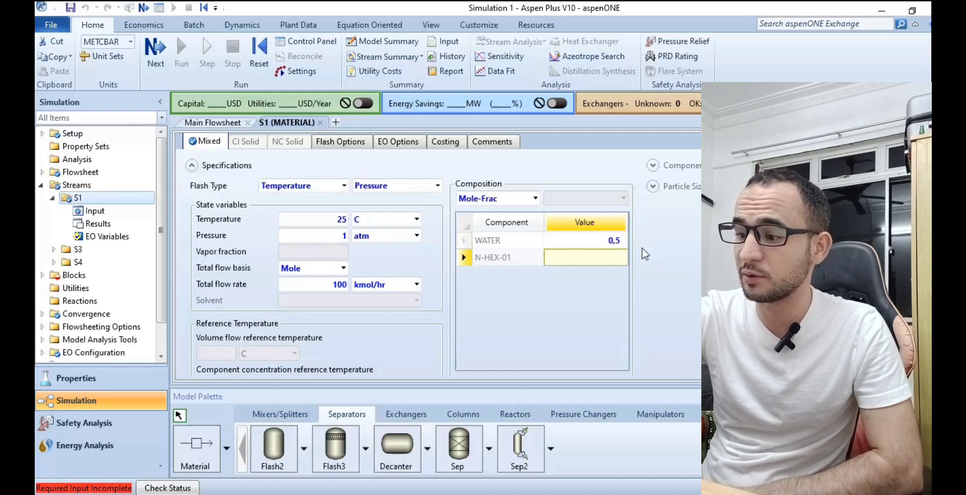
{"action": "type", "text": "0.5"}
{"action": "key", "text": "Return"}
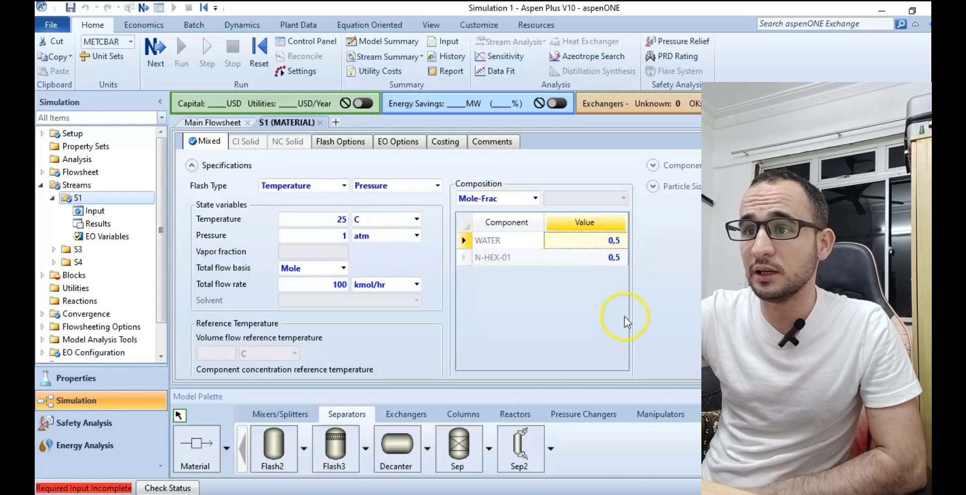
Specify decanter B1 with a pressure of 1 atm and a temperature of 25 C, and run the simulation.
{"action": "left_click", "coordinate": [165, 68]}
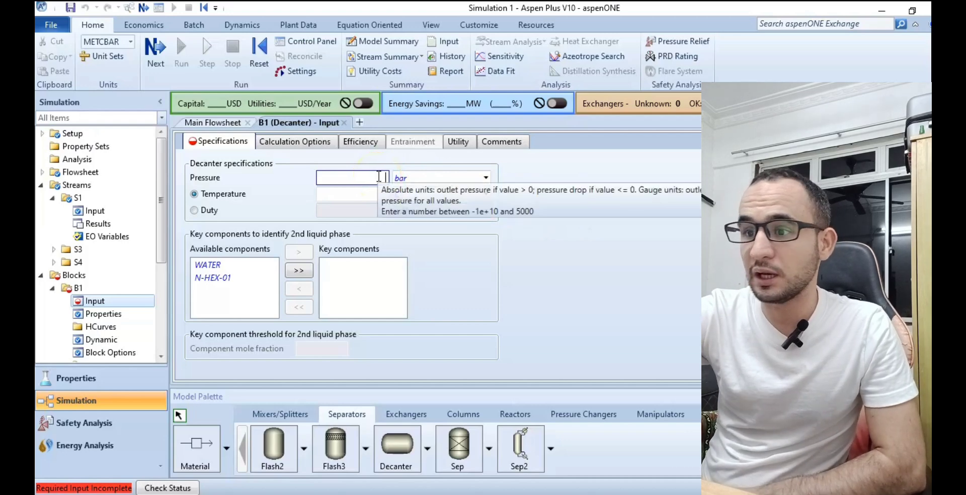
{"action": "type", "text": "1"}
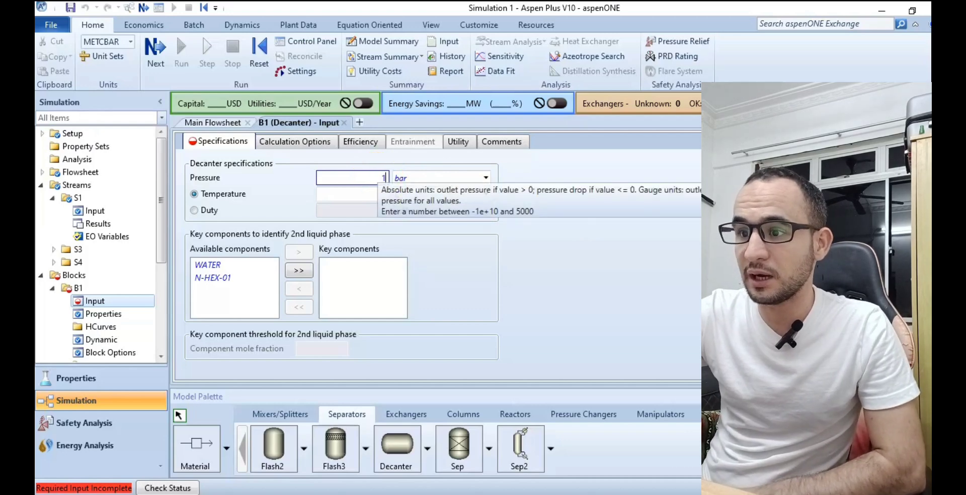
{"action": "left_click", "coordinate": [486, 178]}
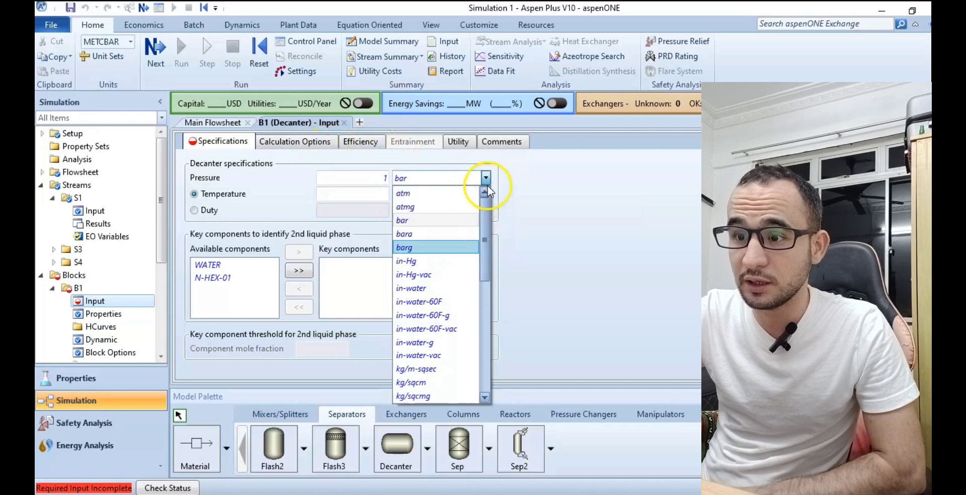
{"action": "left_click", "coordinate": [460, 194]}
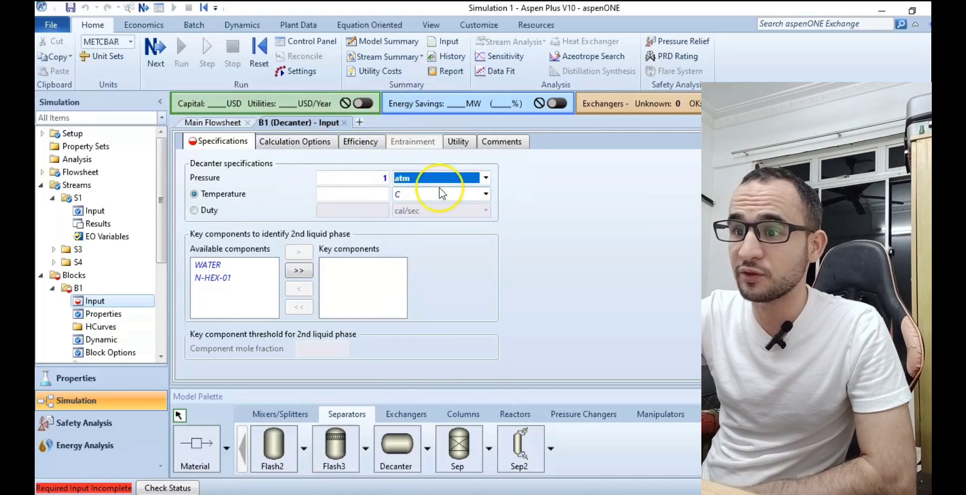
{"action": "left_click", "coordinate": [368, 193]}
{"action": "type", "text": "25"}
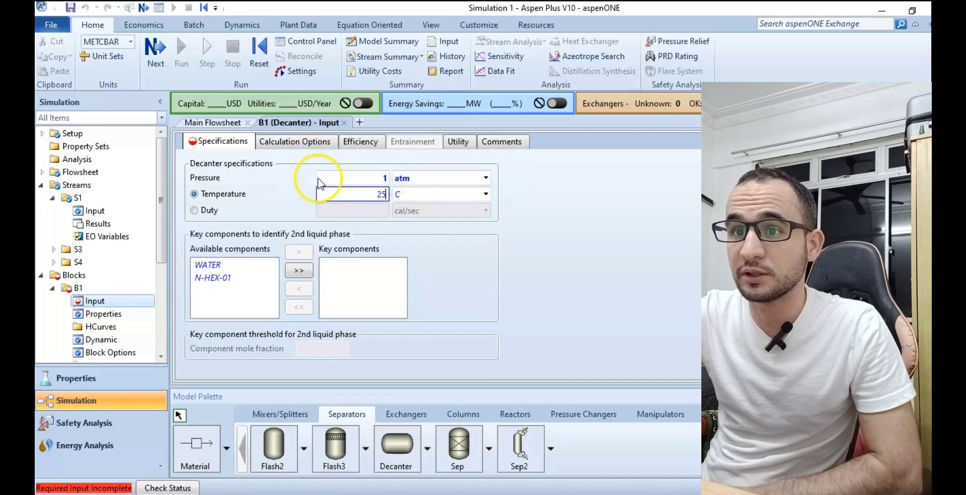
{"action": "left_click", "coordinate": [162, 74]}
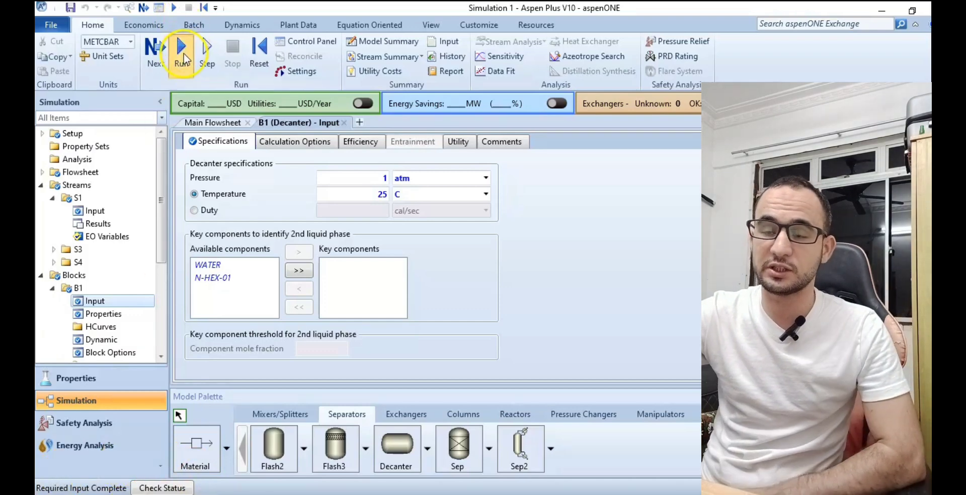
{"action": "left_click", "coordinate": [183, 58]}
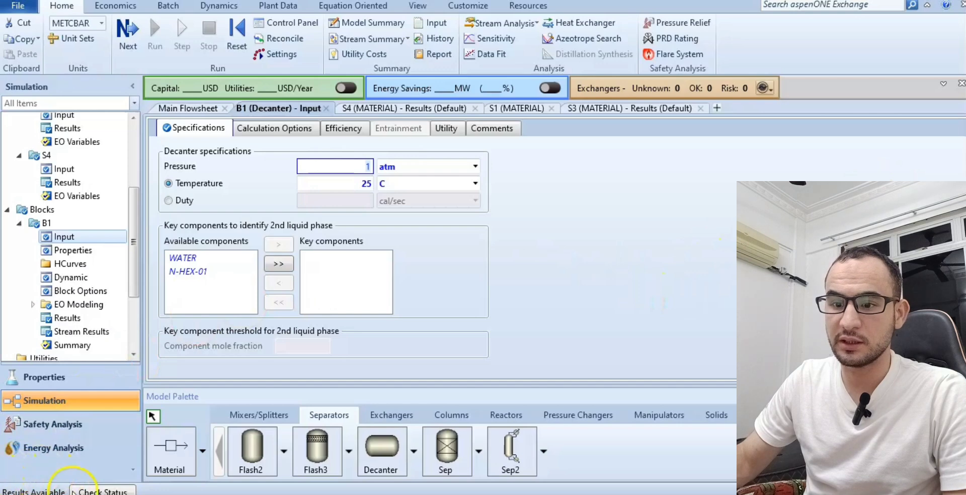
Open outlet stream S3's results from the flowsheet, showing the top of the table that compares S1, S3 and S4.
{"action": "left_click", "coordinate": [210, 111]}
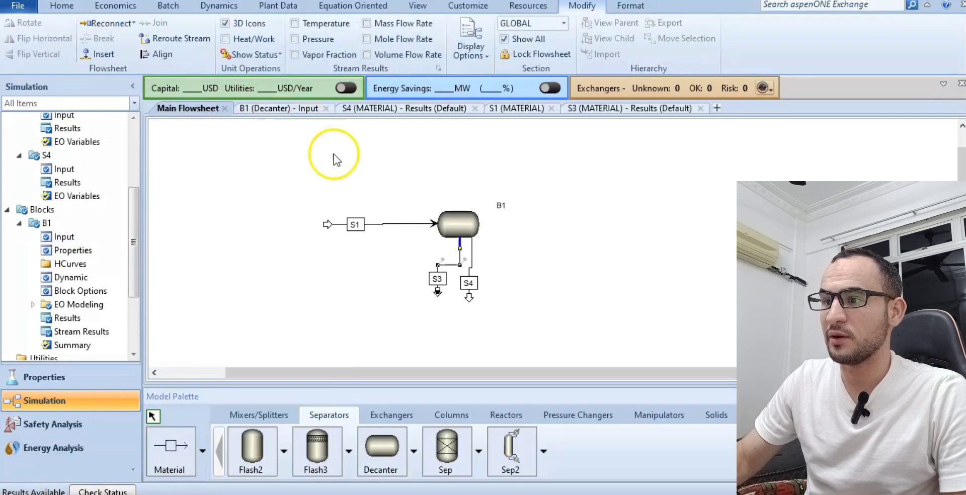
{"action": "right_click", "coordinate": [447, 269]}
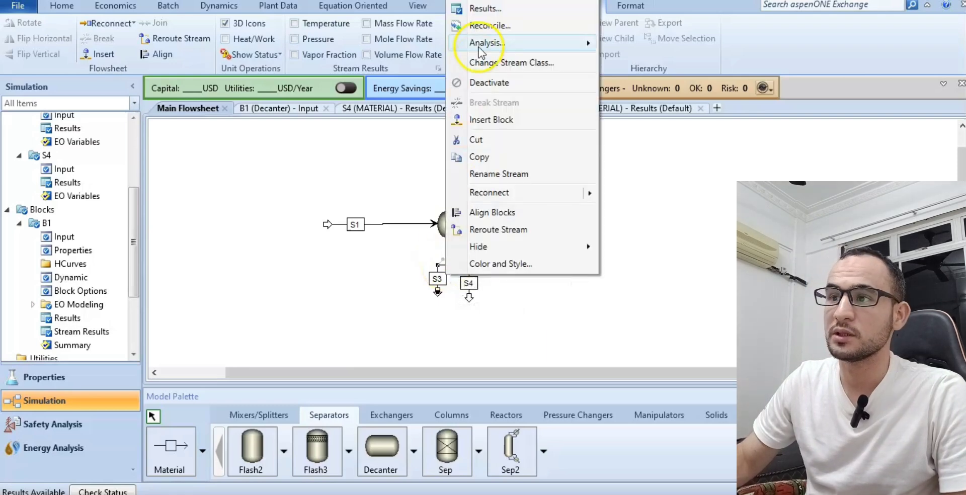
{"action": "left_click", "coordinate": [491, 12]}
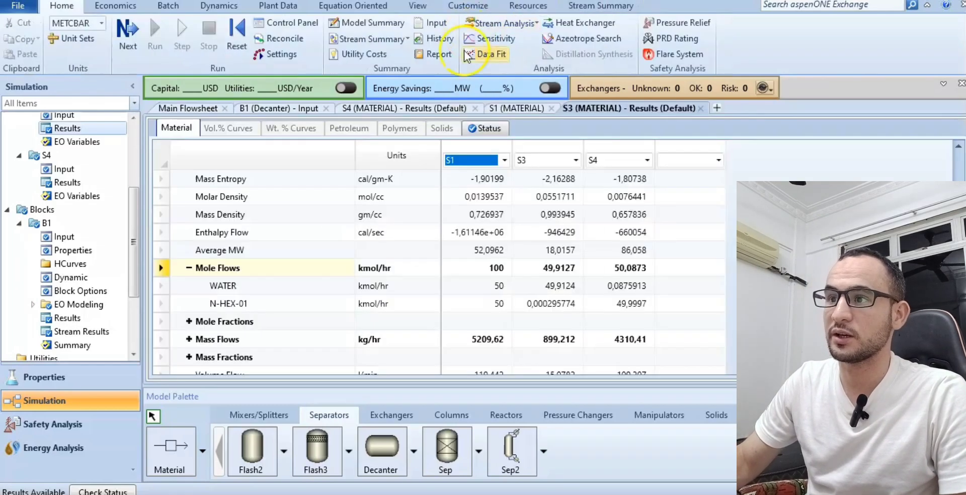
{"action": "scroll", "coordinate": [611, 249], "scroll_direction": "up", "scroll_amount": 5}
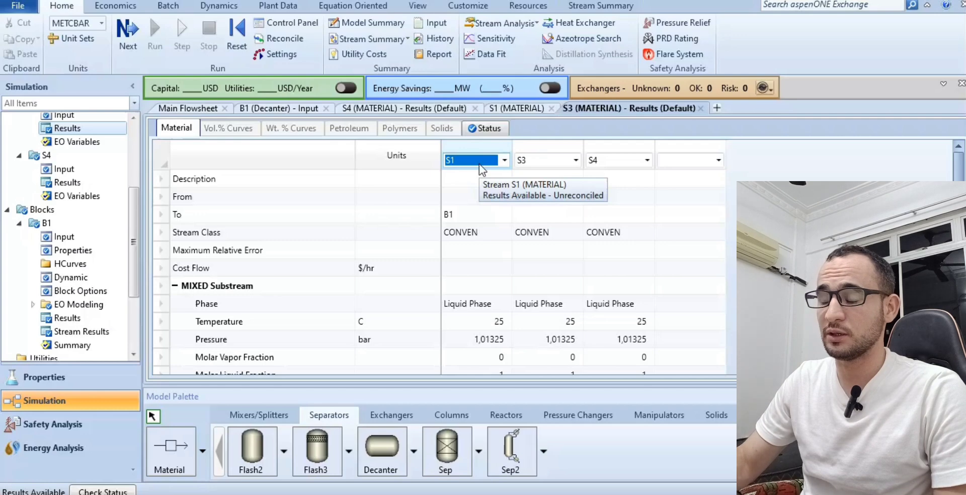
{"action": "left_click", "coordinate": [517, 169]}
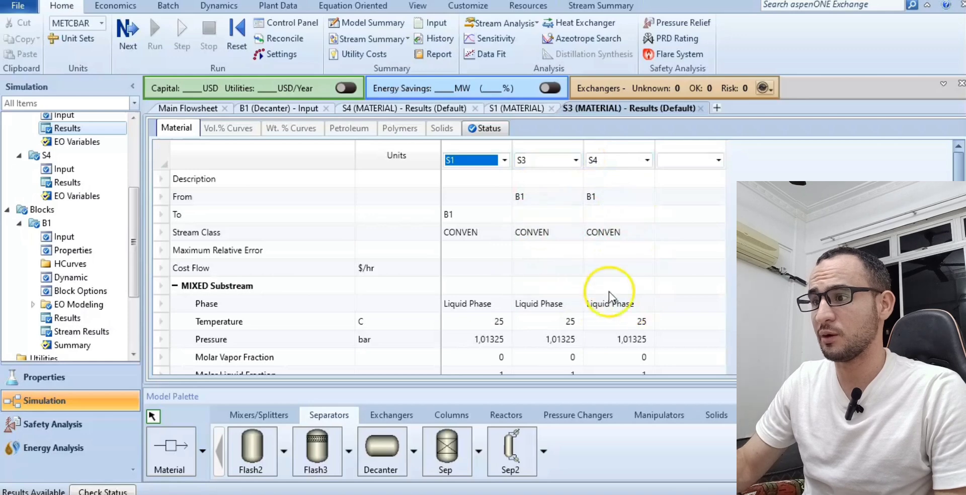
Examine the phase, temperature, pressure, phase fractions, enthalpies and densities of streams S1, S3 and S4.
{"action": "scroll", "coordinate": [609, 291], "scroll_direction": "down", "scroll_amount": 1}
{"action": "scroll", "coordinate": [593, 235], "scroll_direction": "up", "scroll_amount": 1}
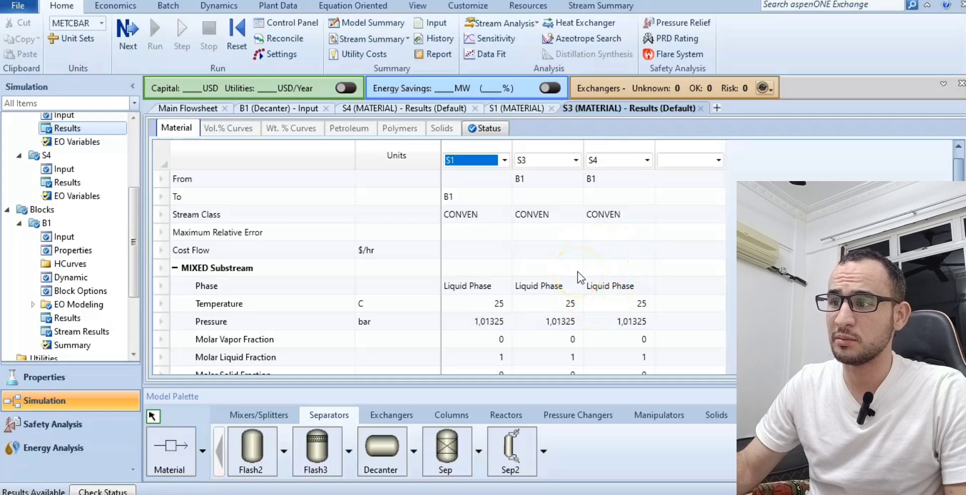
{"action": "scroll", "coordinate": [535, 275], "scroll_direction": "down", "scroll_amount": 1}
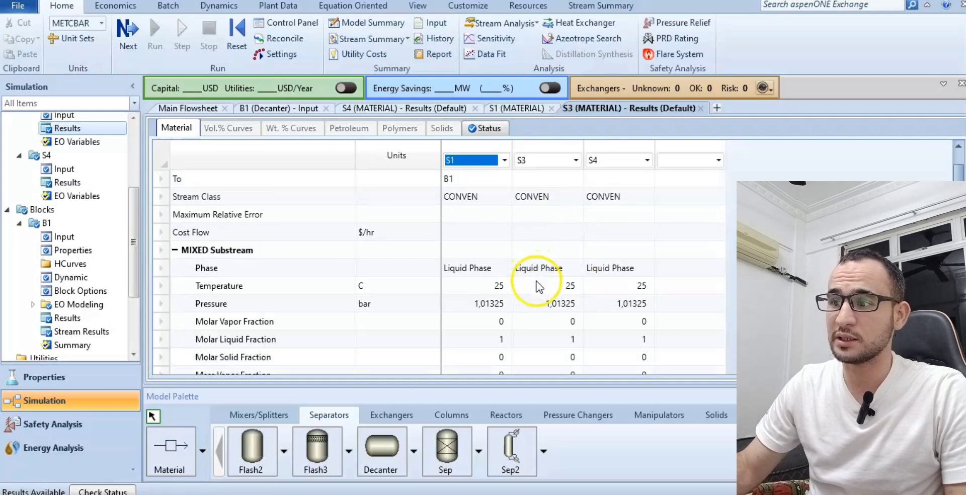
{"action": "scroll", "coordinate": [568, 321], "scroll_direction": "down", "scroll_amount": 2}
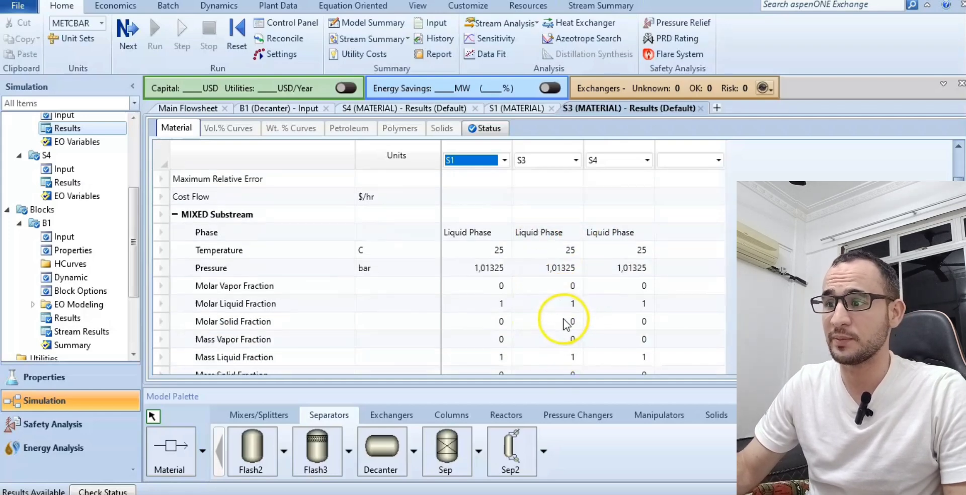
{"action": "scroll", "coordinate": [635, 312], "scroll_direction": "down", "scroll_amount": 1}
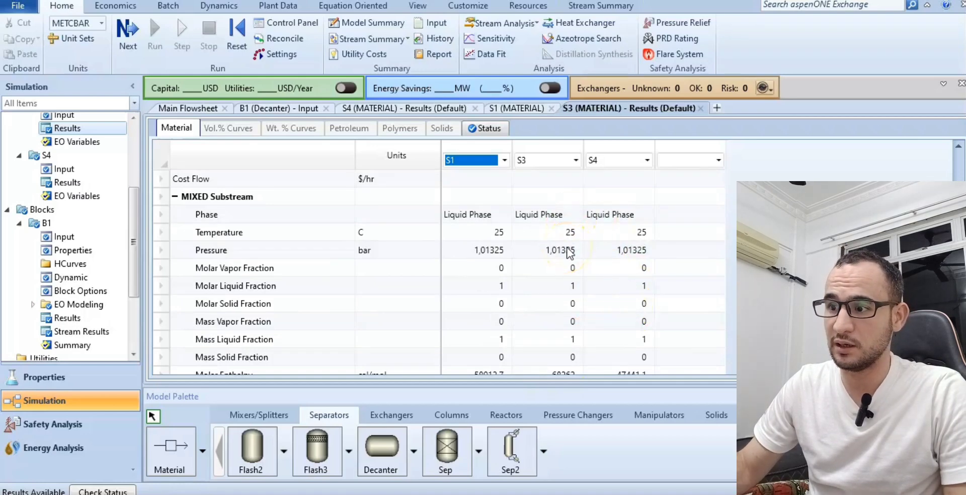
{"action": "scroll", "coordinate": [569, 269], "scroll_direction": "down", "scroll_amount": 4}
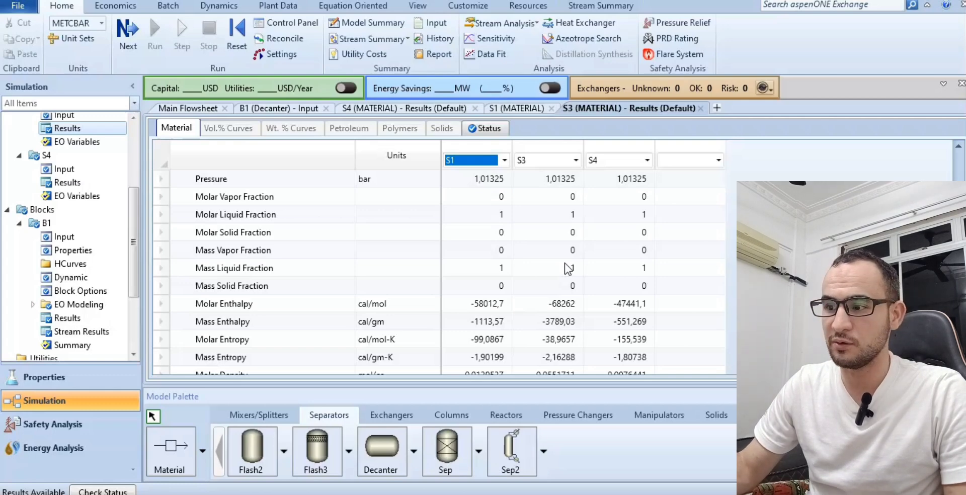
{"action": "scroll", "coordinate": [569, 269], "scroll_direction": "down", "scroll_amount": 1}
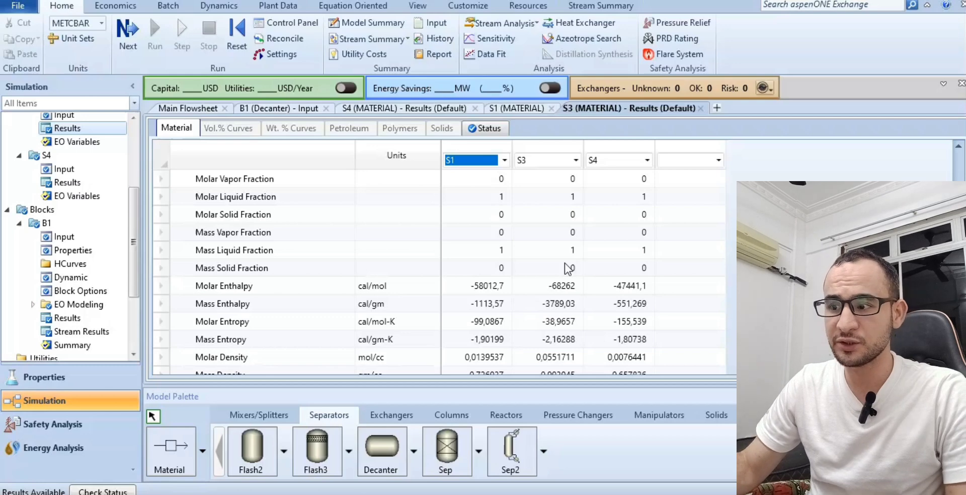
{"action": "scroll", "coordinate": [568, 269], "scroll_direction": "up", "scroll_amount": 1}
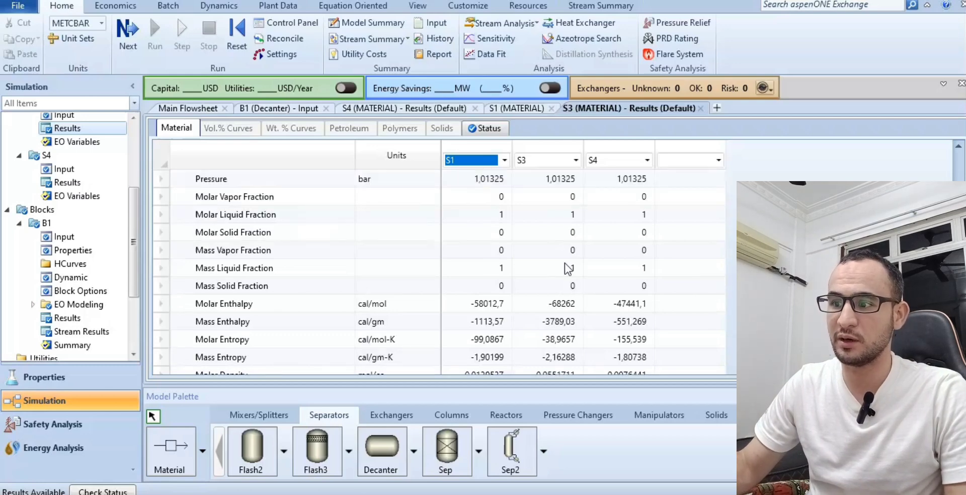
{"action": "scroll", "coordinate": [568, 269], "scroll_direction": "down", "scroll_amount": 3}
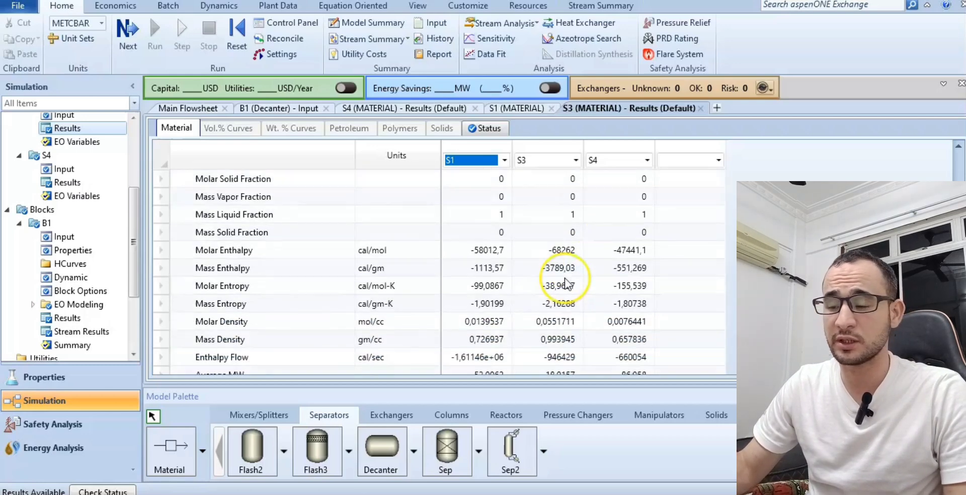
{"action": "scroll", "coordinate": [566, 283], "scroll_direction": "down", "scroll_amount": 1}
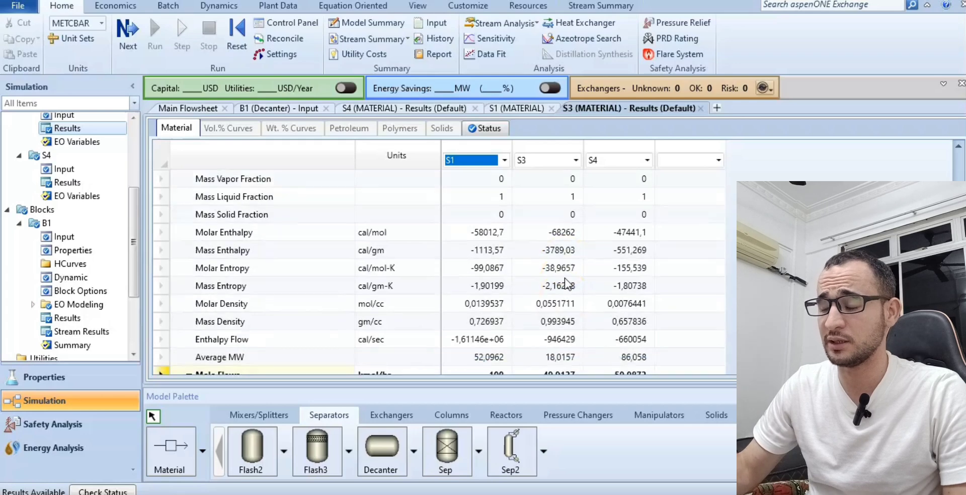
{"action": "scroll", "coordinate": [560, 285], "scroll_direction": "down", "scroll_amount": 3}
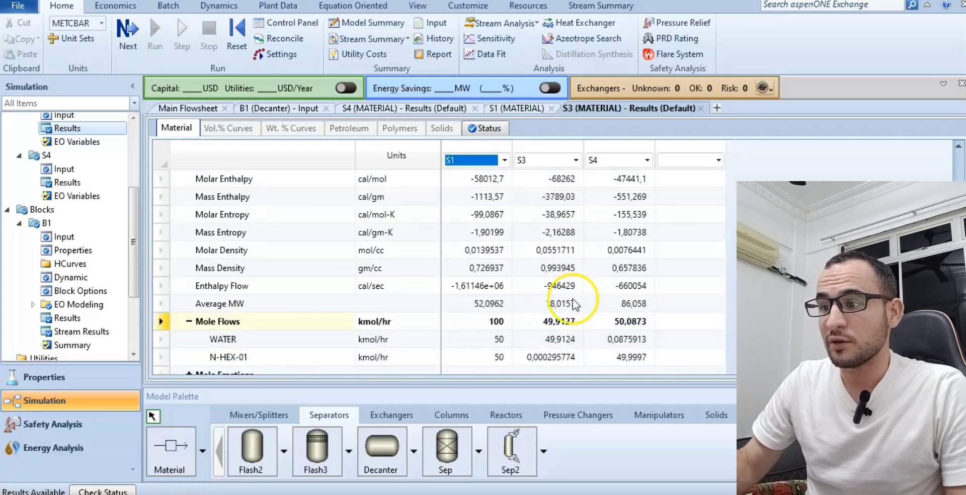
Compare the WATER and N-HEX-01 mole flows in feed S1 and decanter outlets S3 and S4.
{"action": "left_click", "coordinate": [192, 322]}
{"action": "left_click", "coordinate": [192, 323]}
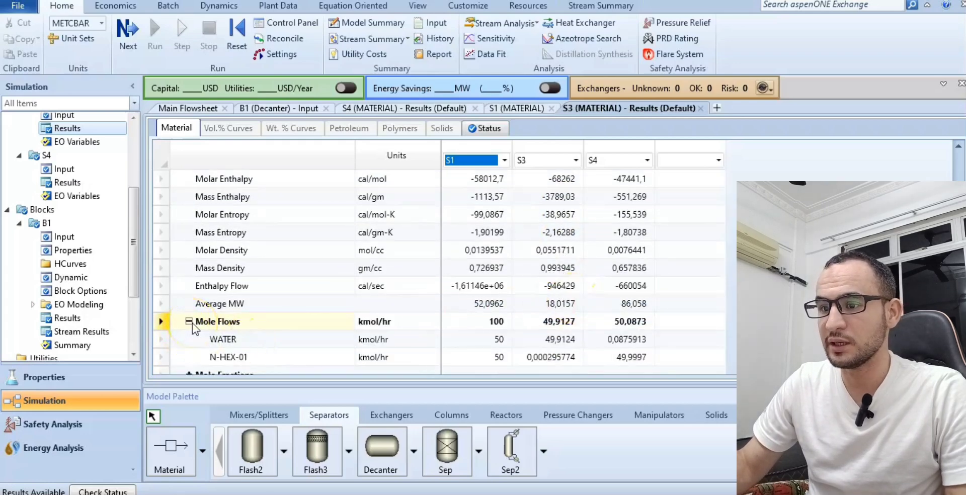
{"action": "scroll", "coordinate": [227, 332], "scroll_direction": "down", "scroll_amount": 1}
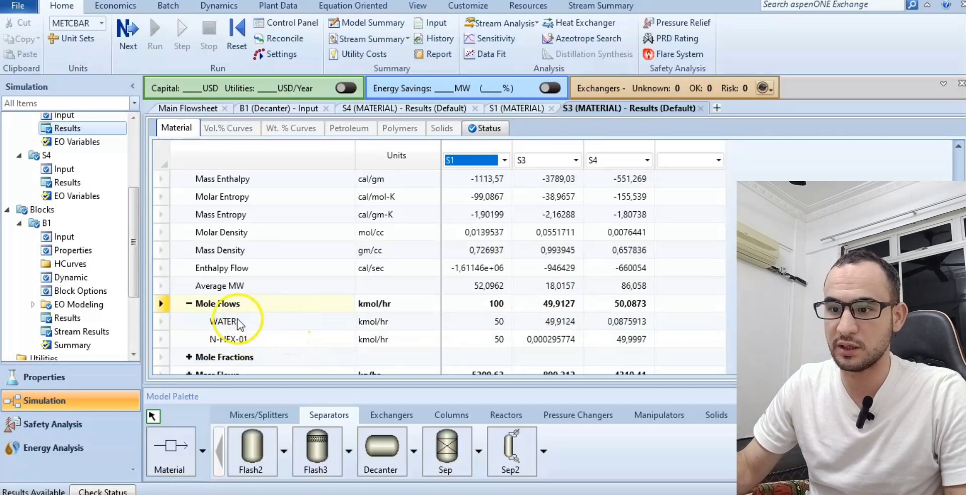
{"action": "left_click", "coordinate": [199, 322]}
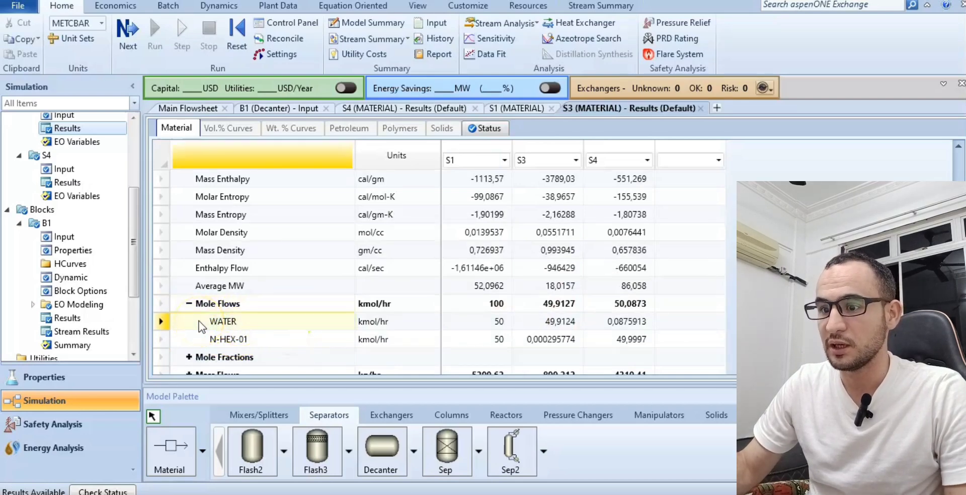
{"action": "left_click", "coordinate": [161, 322]}
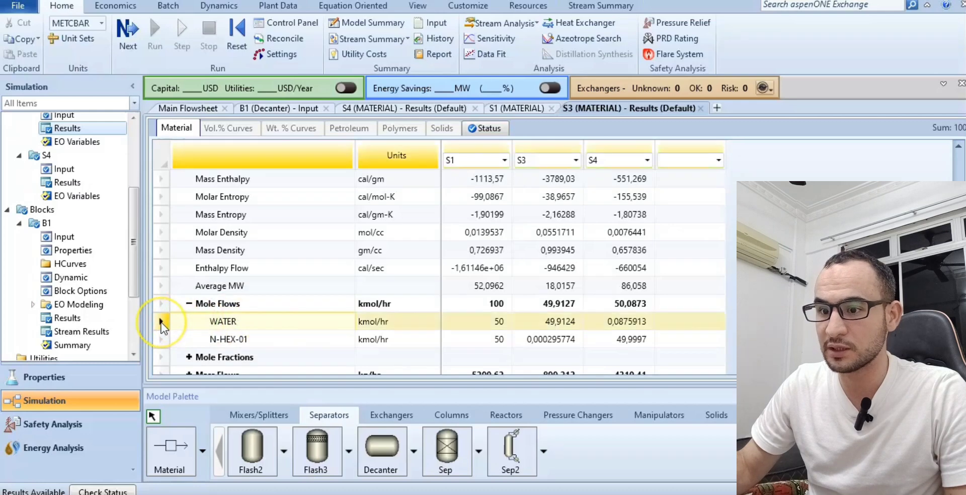
{"action": "left_click", "coordinate": [506, 322]}
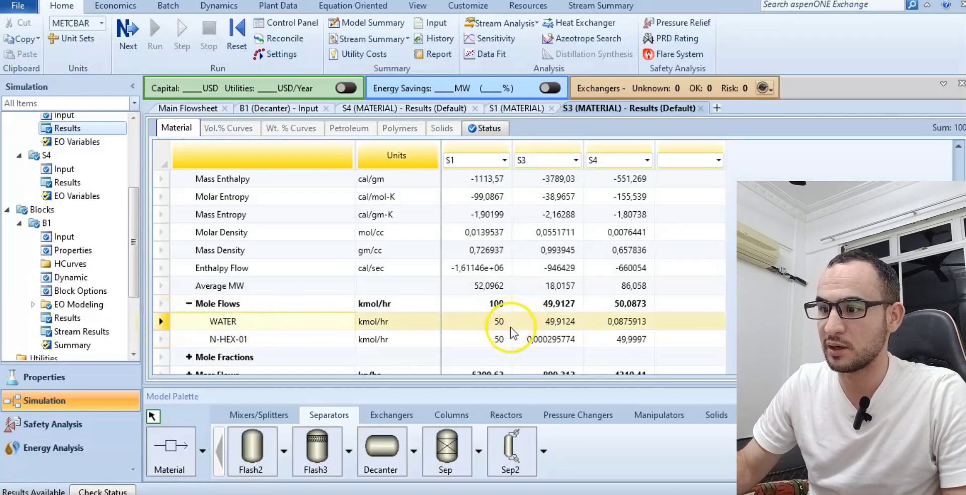
{"action": "left_click", "coordinate": [568, 327]}
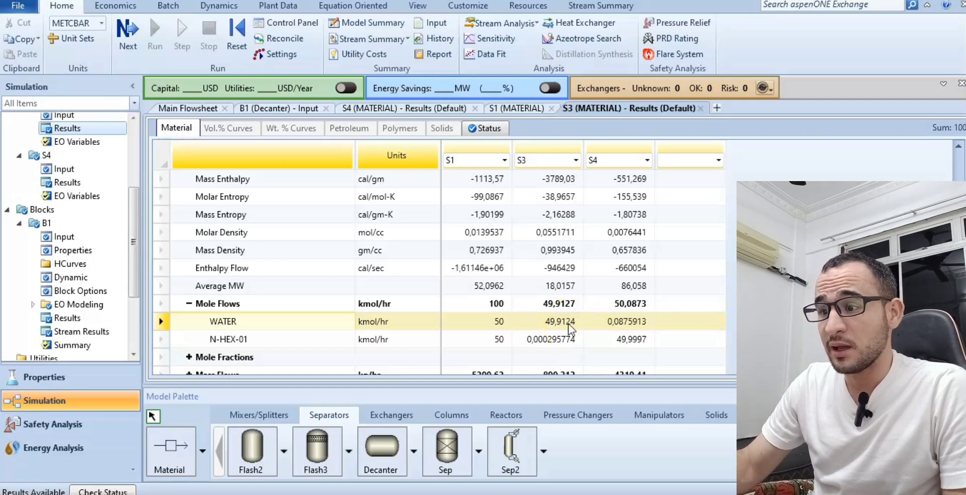
{"action": "left_click", "coordinate": [554, 340]}
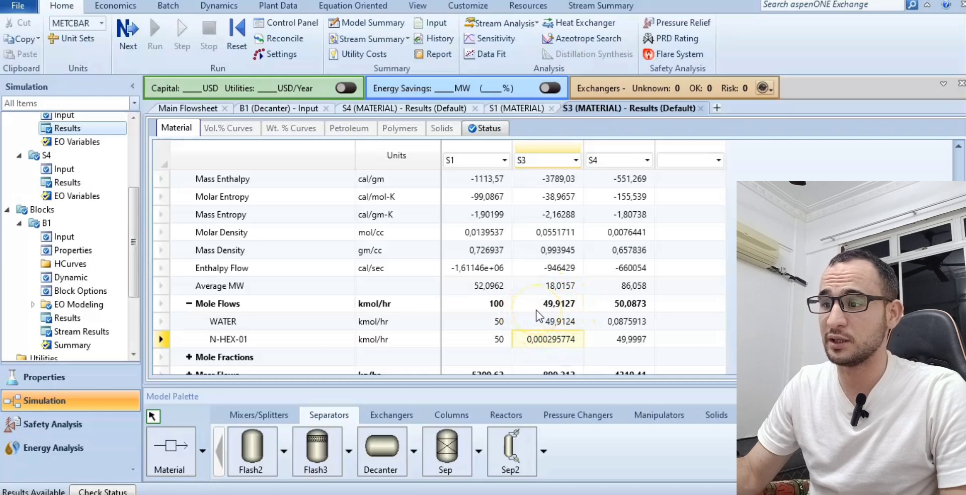
{"action": "left_click", "coordinate": [637, 339]}
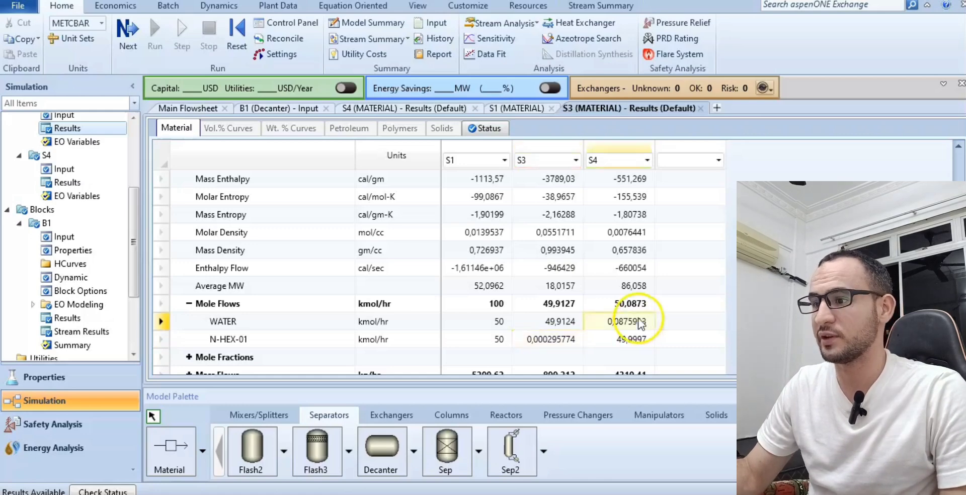
{"action": "left_click", "coordinate": [631, 320]}
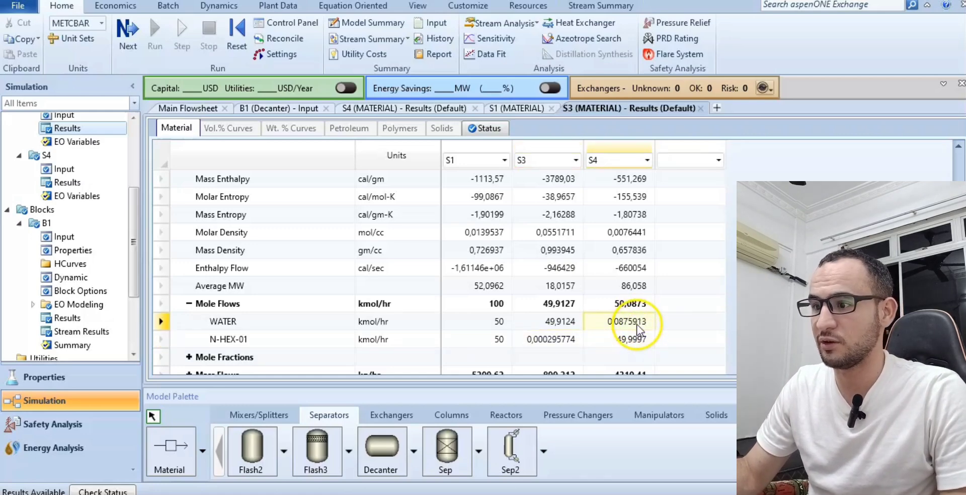
Recheck the phase, temperature, pressure and molar liquid fraction rows for the feed and both outlet streams.
{"action": "scroll", "coordinate": [631, 323], "scroll_direction": "up", "scroll_amount": 1}
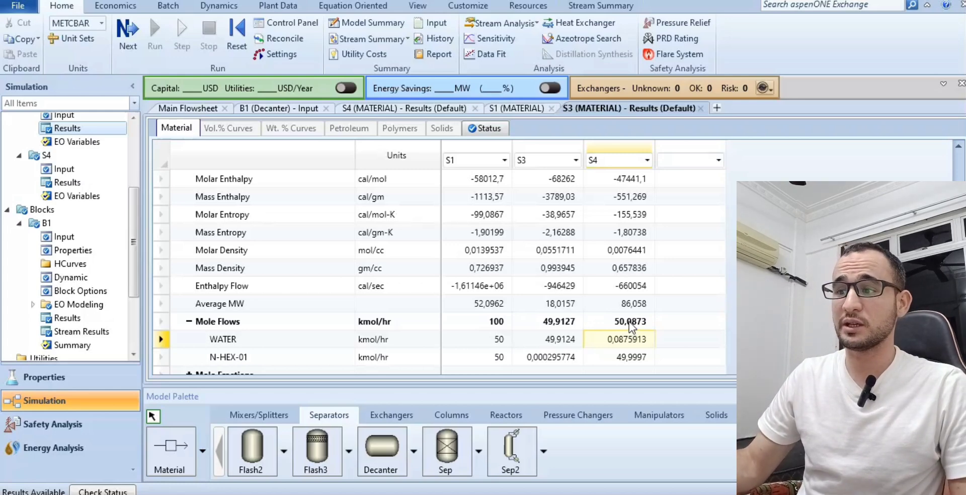
{"action": "scroll", "coordinate": [626, 302], "scroll_direction": "up", "scroll_amount": 1}
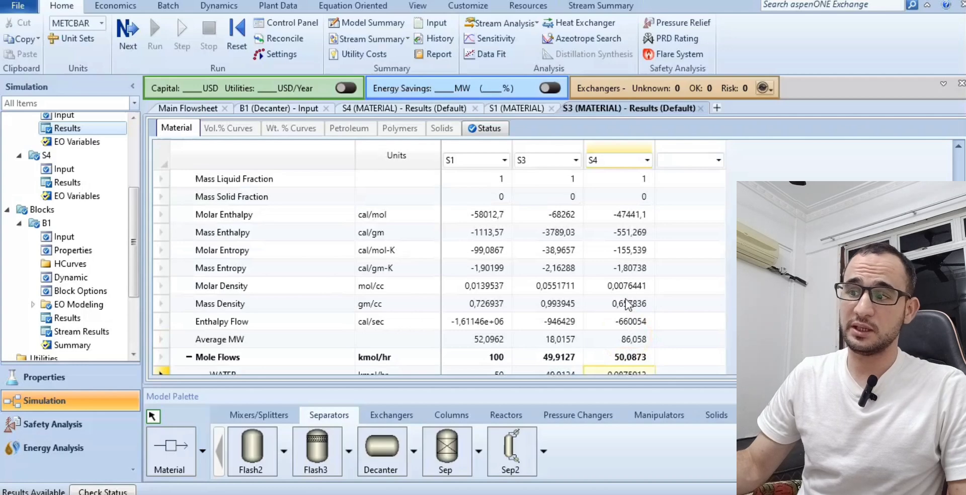
{"action": "scroll", "coordinate": [626, 305], "scroll_direction": "down", "scroll_amount": 1}
{"action": "scroll", "coordinate": [625, 312], "scroll_direction": "up", "scroll_amount": 1}
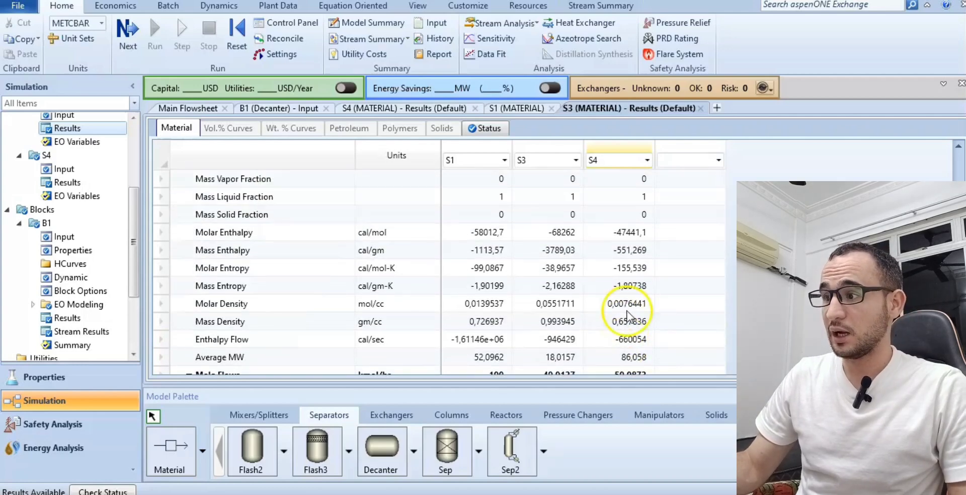
{"action": "scroll", "coordinate": [603, 322], "scroll_direction": "up", "scroll_amount": 3}
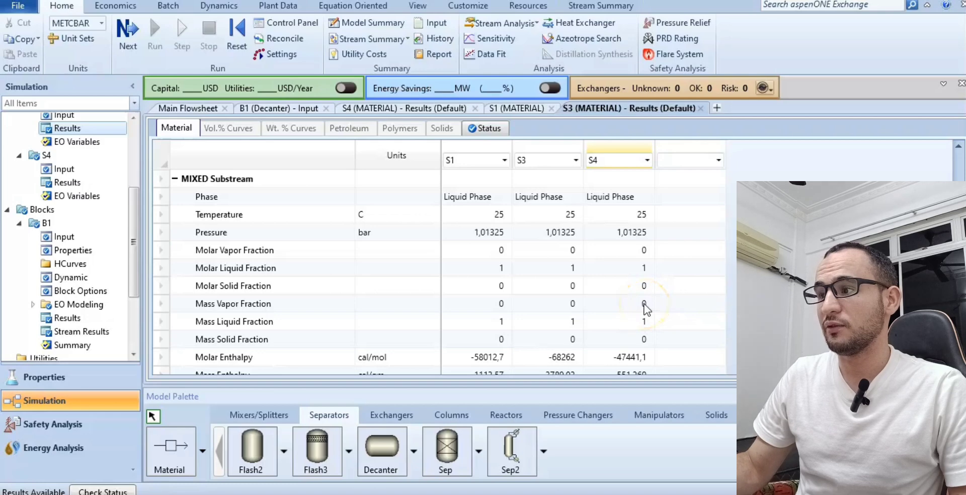
{"action": "scroll", "coordinate": [646, 308], "scroll_direction": "down", "scroll_amount": 1}
{"action": "scroll", "coordinate": [646, 308], "scroll_direction": "up", "scroll_amount": 3}
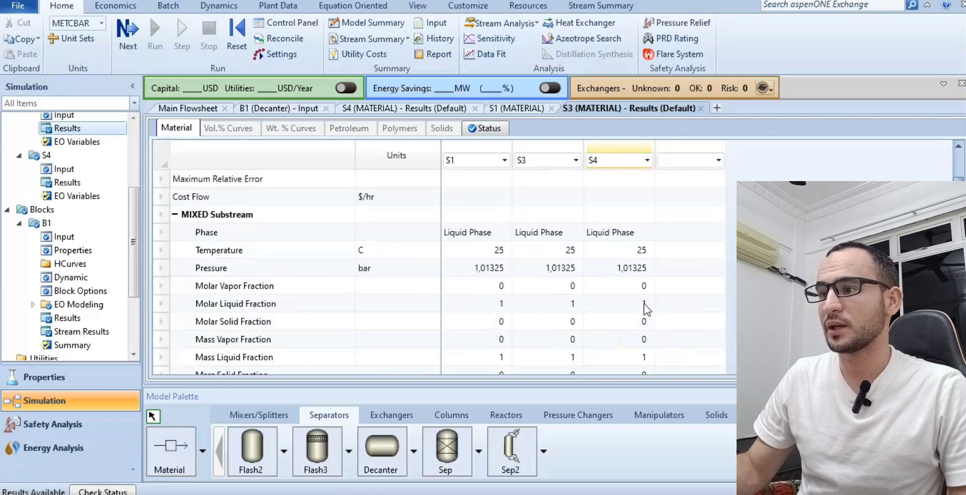
{"action": "scroll", "coordinate": [645, 308], "scroll_direction": "up", "scroll_amount": 1}
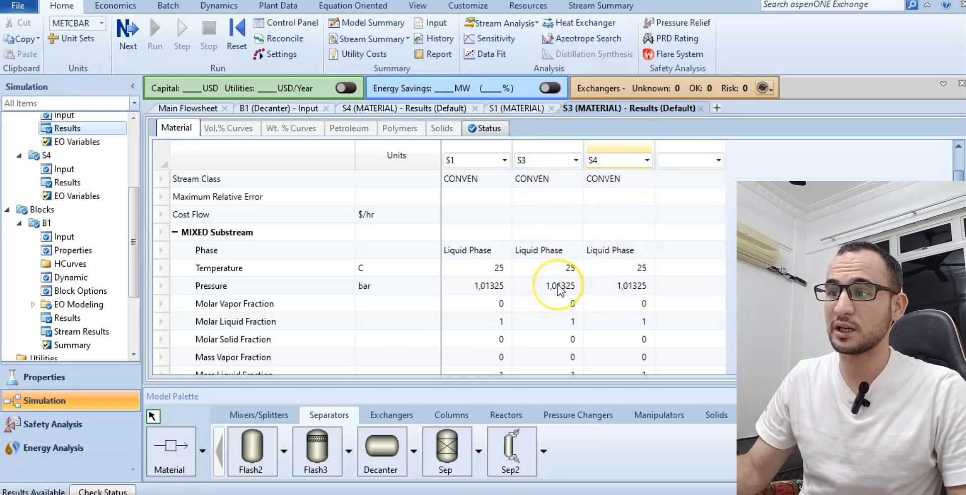
{"action": "scroll", "coordinate": [558, 287], "scroll_direction": "down", "scroll_amount": 3}
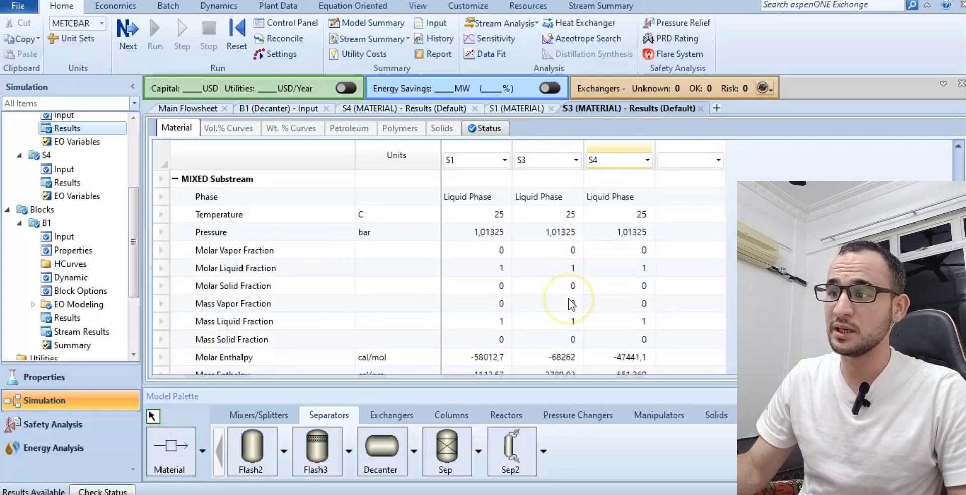
{"action": "scroll", "coordinate": [571, 303], "scroll_direction": "up", "scroll_amount": 3}
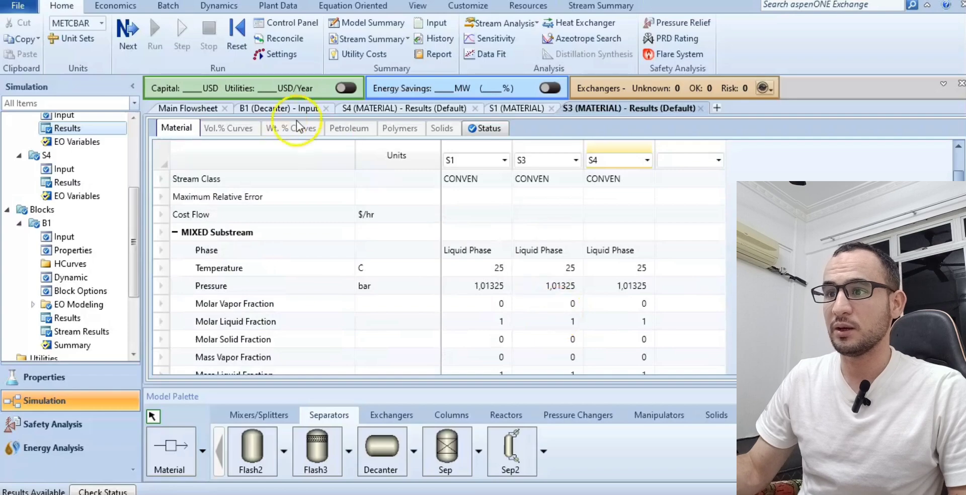
Look over decanter B1's specifications and the S4 results, and return to feed stream S1's input specifications.
{"action": "left_click", "coordinate": [274, 108]}
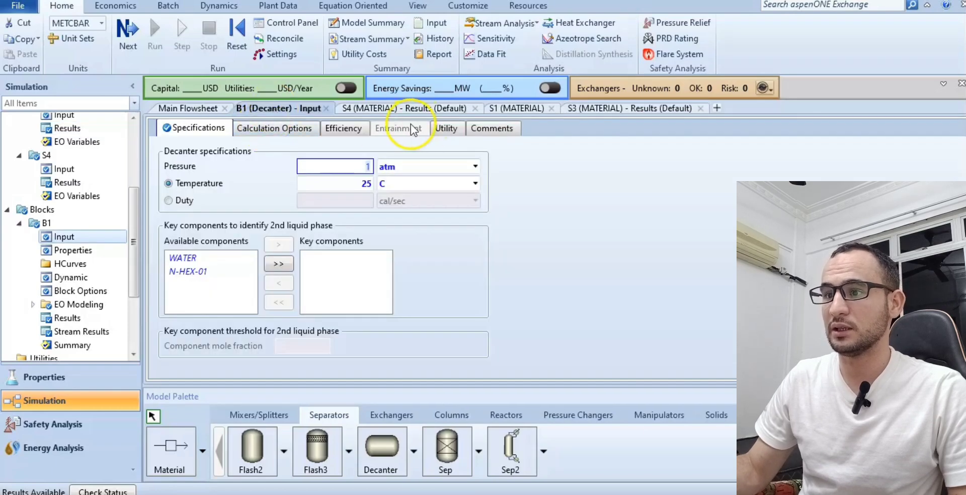
{"action": "left_click", "coordinate": [412, 109]}
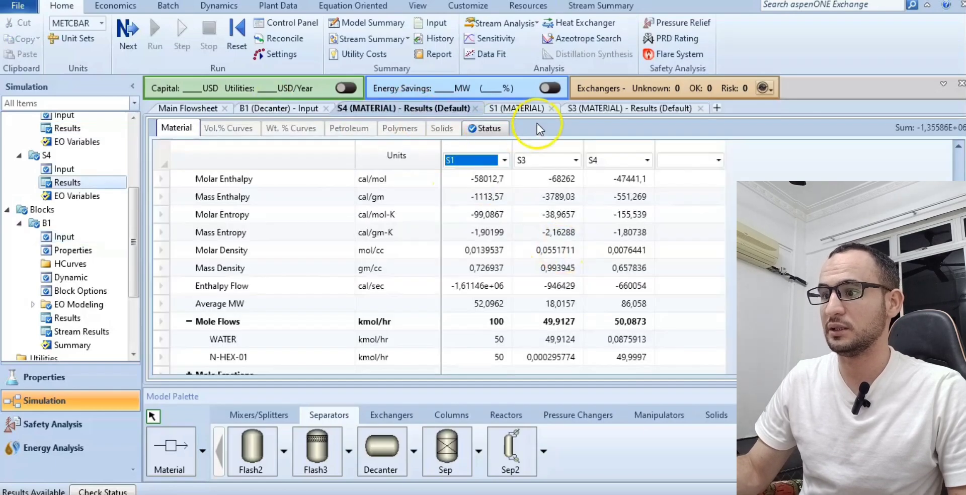
{"action": "left_click", "coordinate": [514, 107]}
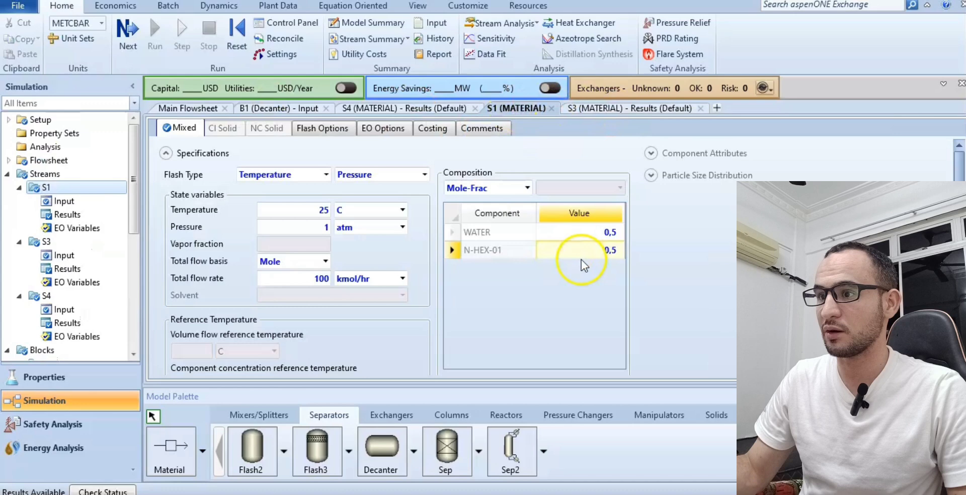
Set feed S1's mole fractions to 0 for WATER and 1 for N-HEX-01, and run the simulation.
{"action": "left_click", "coordinate": [586, 234]}
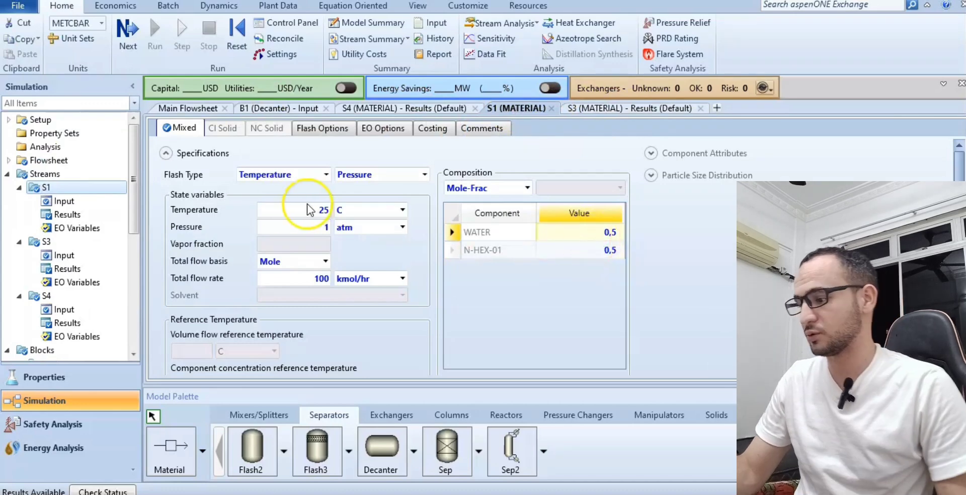
{"action": "left_click", "coordinate": [193, 106]}
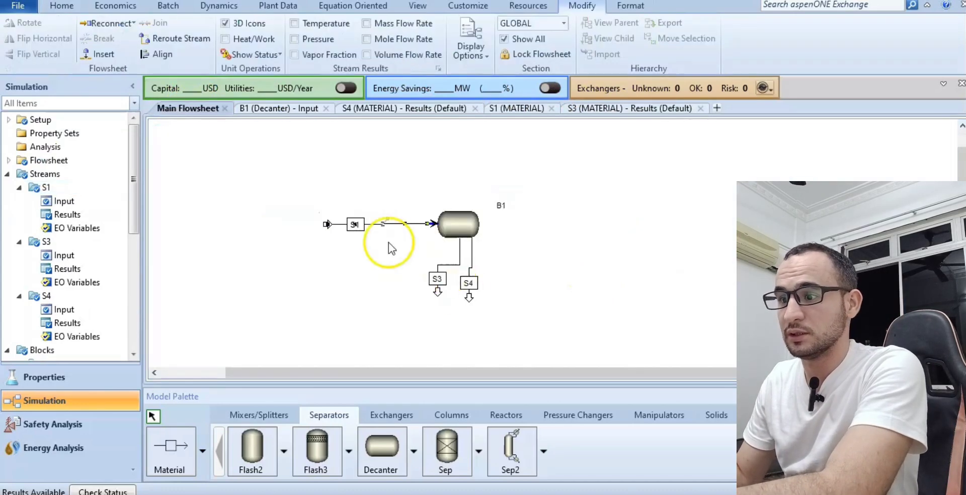
{"action": "right_click", "coordinate": [383, 229]}
{"action": "left_click", "coordinate": [409, 211]}
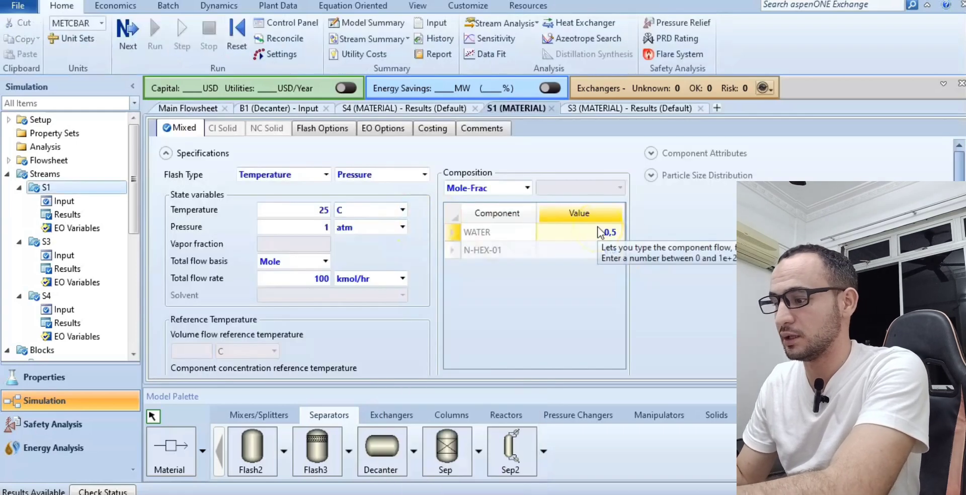
{"action": "type", "text": "0"}
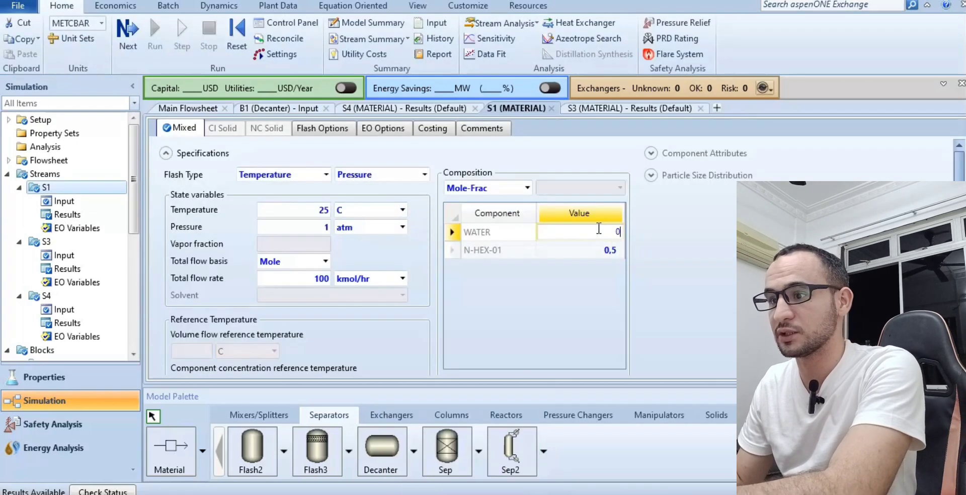
{"action": "left_click", "coordinate": [593, 248]}
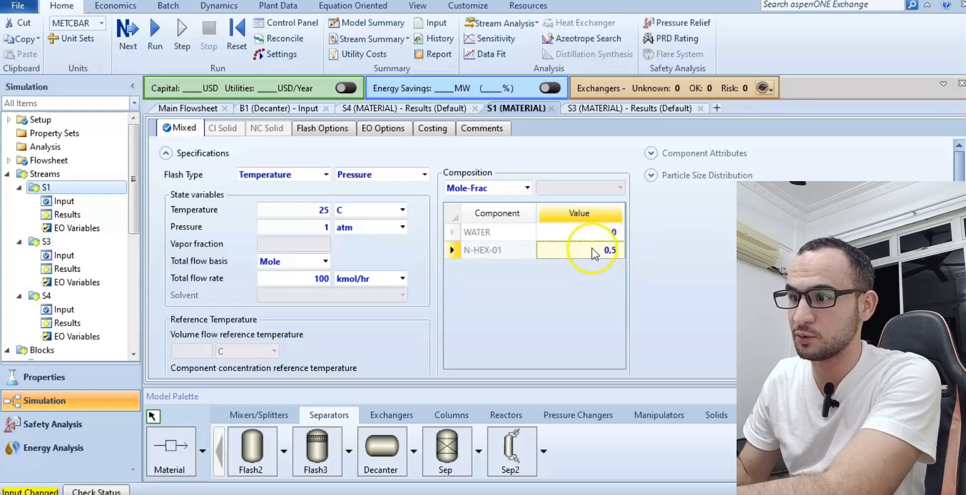
{"action": "type", "text": "1"}
{"action": "key", "text": "Return"}
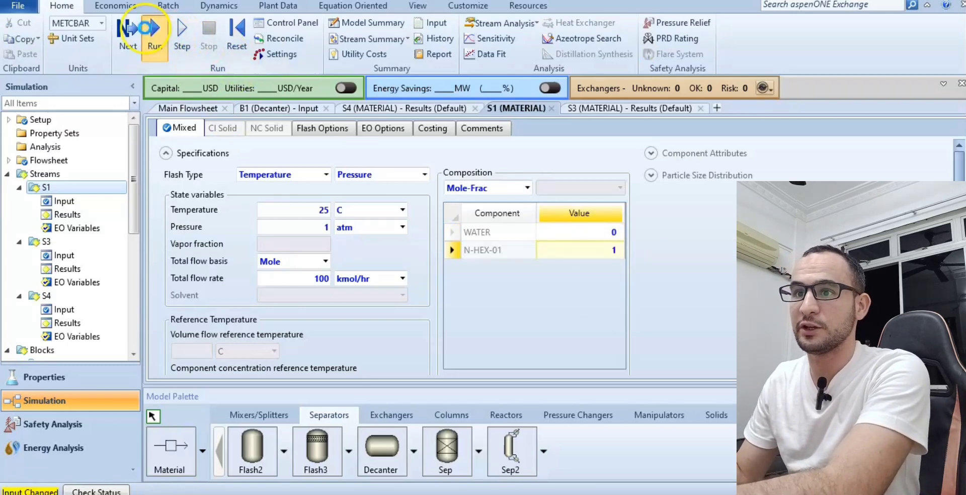
{"action": "left_click", "coordinate": [155, 30]}
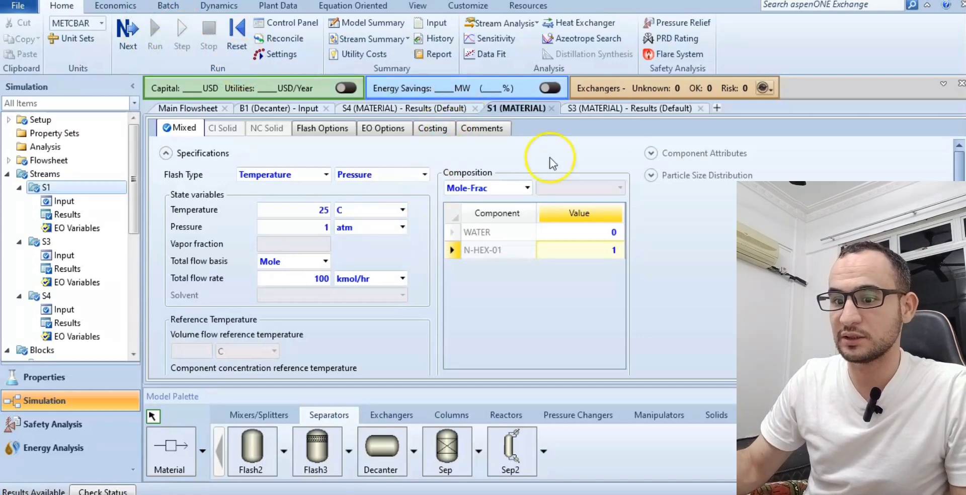
Open the stream results of decanter outlet S4 from the main flowsheet.
{"action": "left_click", "coordinate": [183, 108]}
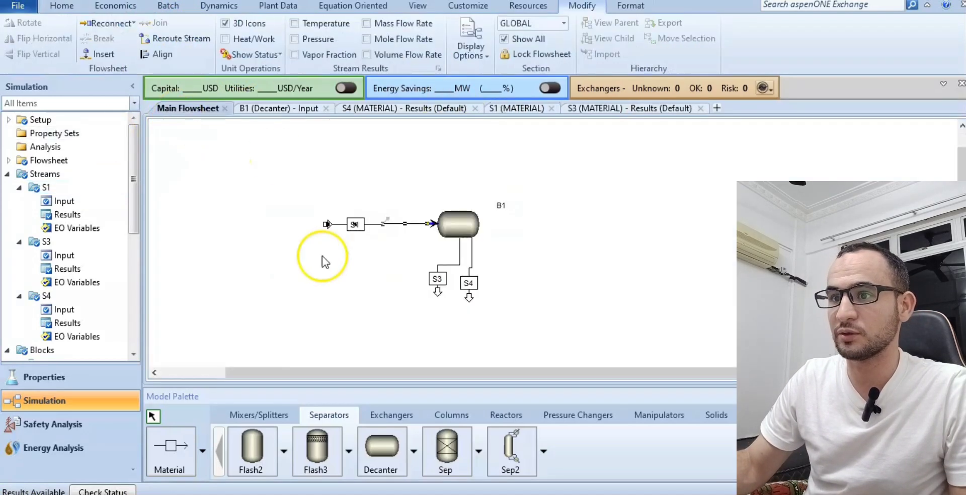
{"action": "right_click", "coordinate": [472, 257]}
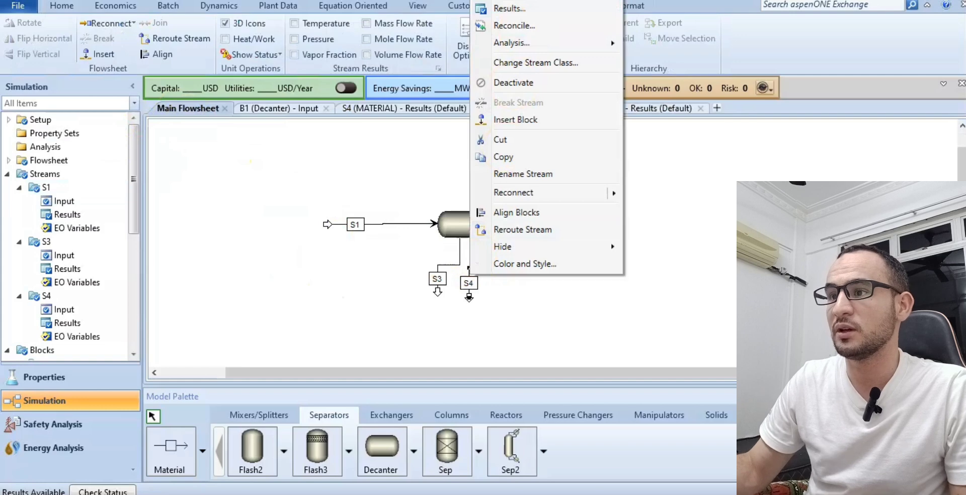
{"action": "left_click", "coordinate": [509, 0]}
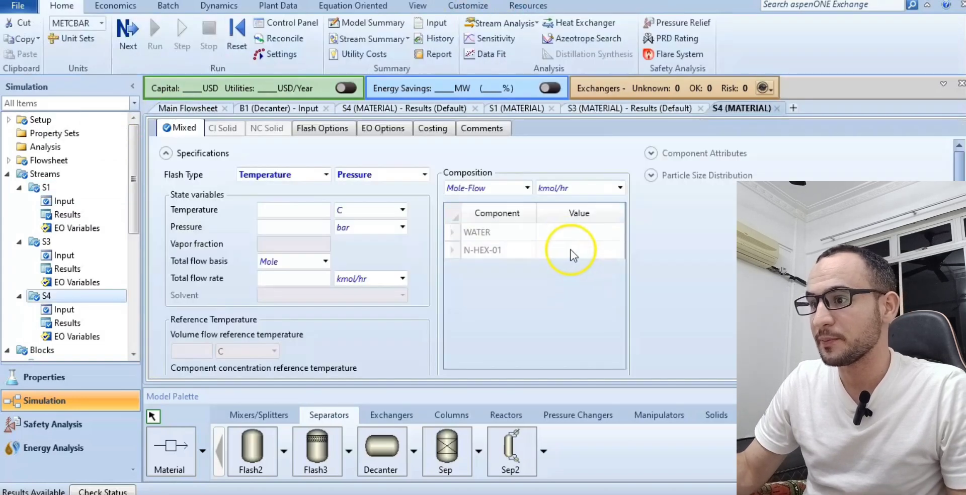
{"action": "left_click", "coordinate": [211, 115]}
{"action": "right_click", "coordinate": [473, 254]}
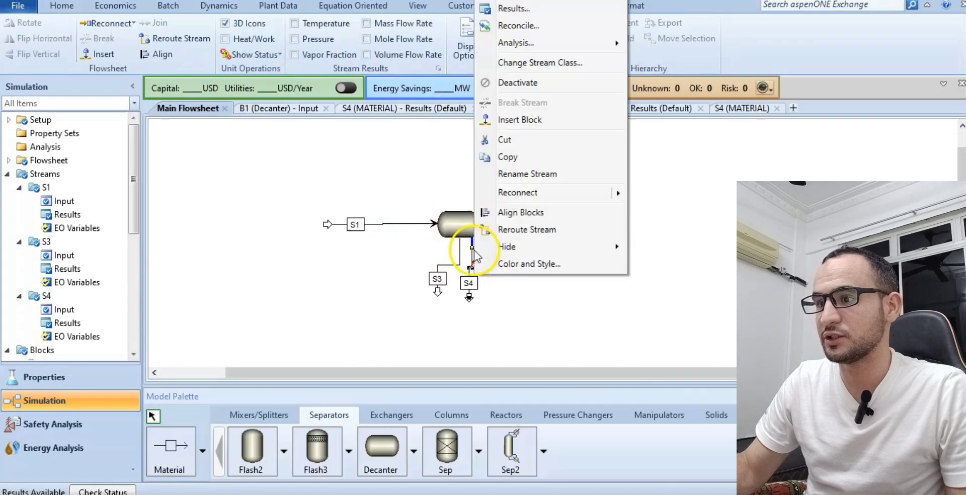
{"action": "left_click", "coordinate": [530, 10]}
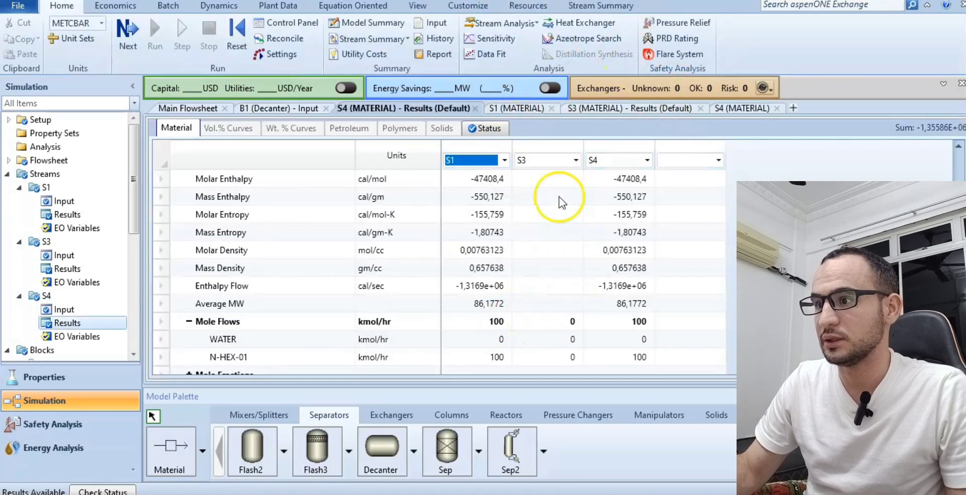
Compare the component mole flows, enthalpies, densities and phase conditions of feed S1 with those of outlets S3 and S4.
{"action": "scroll", "coordinate": [559, 197], "scroll_direction": "down", "scroll_amount": 1}
{"action": "scroll", "coordinate": [592, 204], "scroll_direction": "up", "scroll_amount": 2}
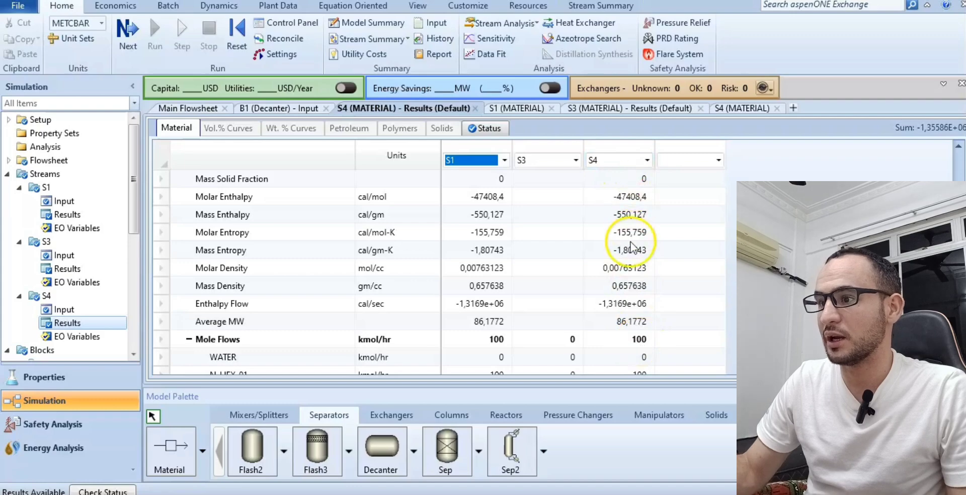
{"action": "scroll", "coordinate": [631, 247], "scroll_direction": "down", "scroll_amount": 2}
{"action": "scroll", "coordinate": [565, 257], "scroll_direction": "up", "scroll_amount": 1}
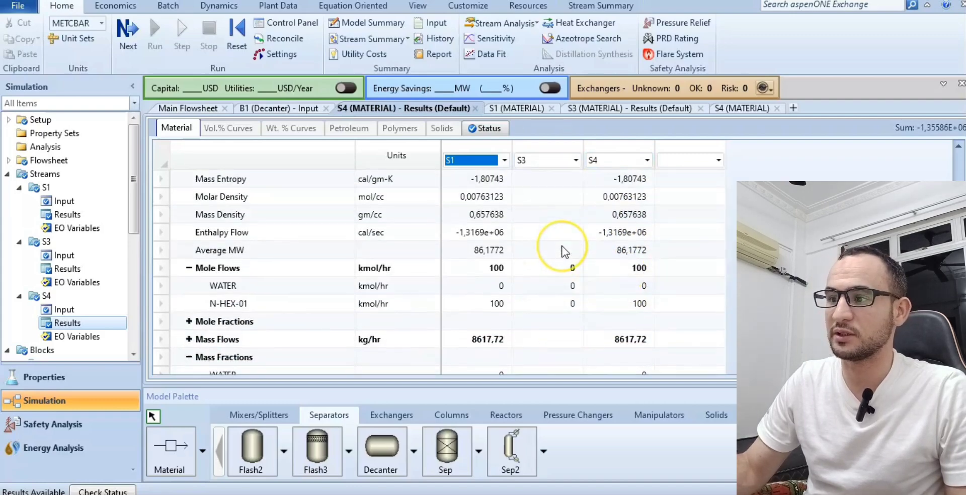
{"action": "scroll", "coordinate": [565, 252], "scroll_direction": "up", "scroll_amount": 2}
{"action": "scroll", "coordinate": [553, 267], "scroll_direction": "down", "scroll_amount": 3}
{"action": "scroll", "coordinate": [551, 280], "scroll_direction": "up", "scroll_amount": 2}
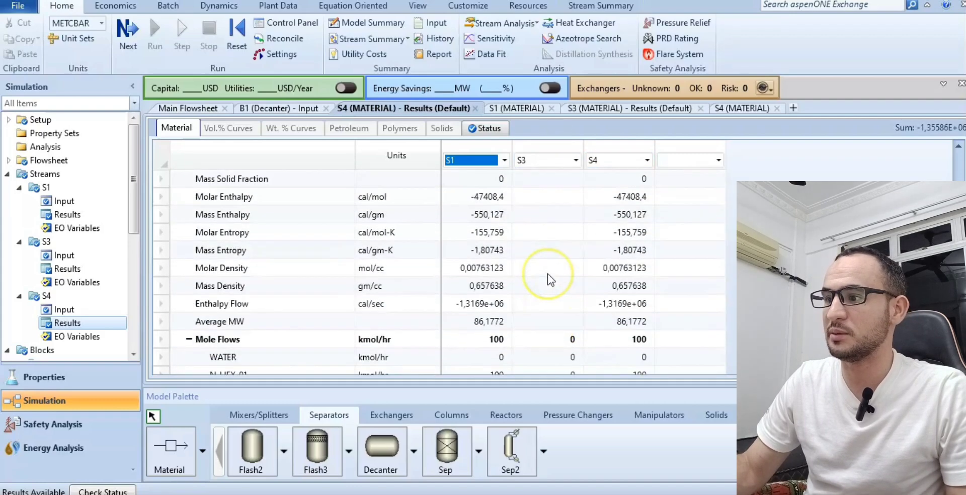
{"action": "scroll", "coordinate": [551, 279], "scroll_direction": "up", "scroll_amount": 5}
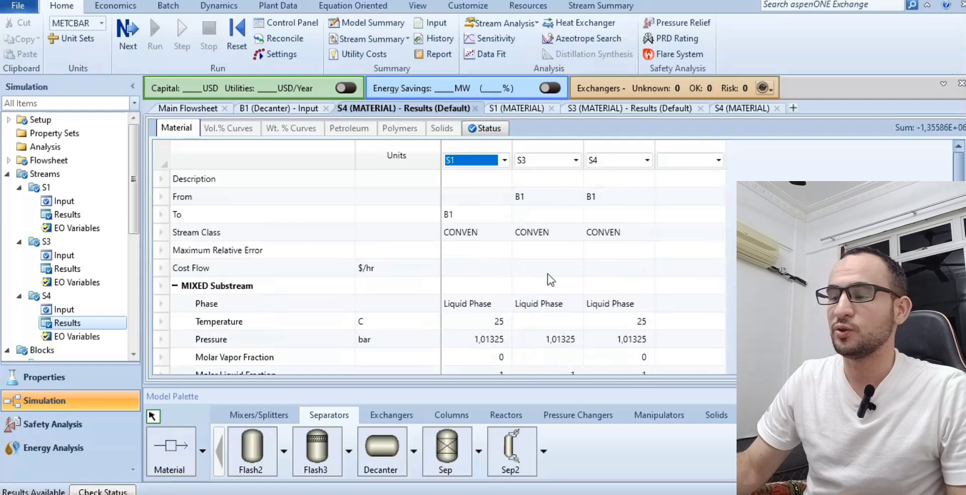